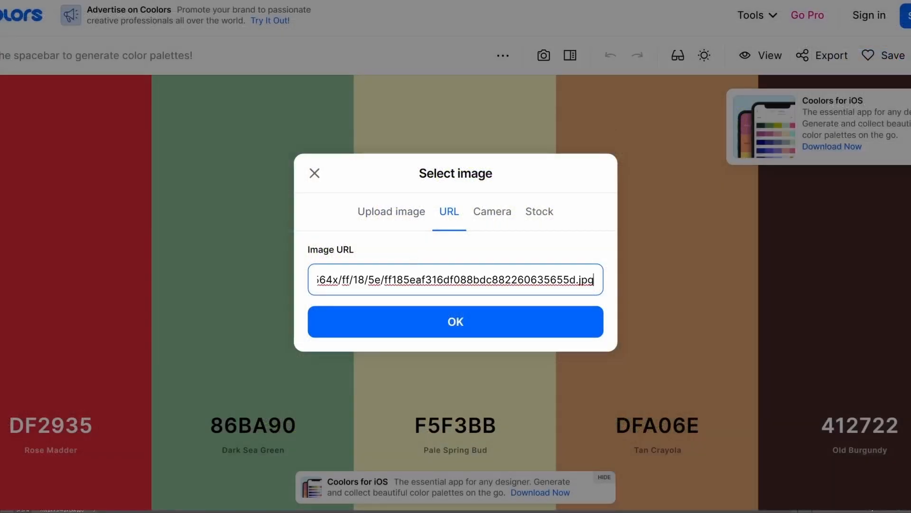
Load the misty green valley photo into the Coolors image picker and sample near-black, dark brown and deep green as the first three palette colours
{"action": "left_click", "coordinate": [419, 329]}
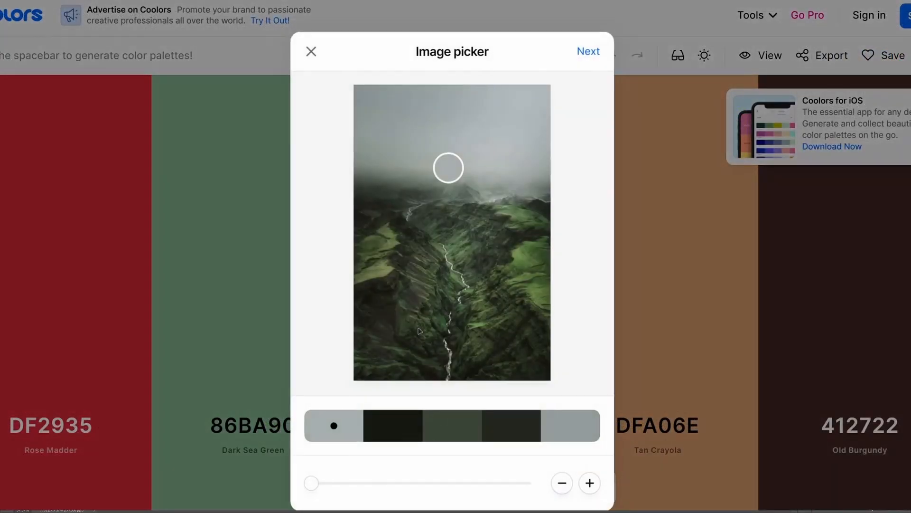
{"action": "left_click_drag", "start_coordinate": [449, 172], "coordinate": [541, 204]}
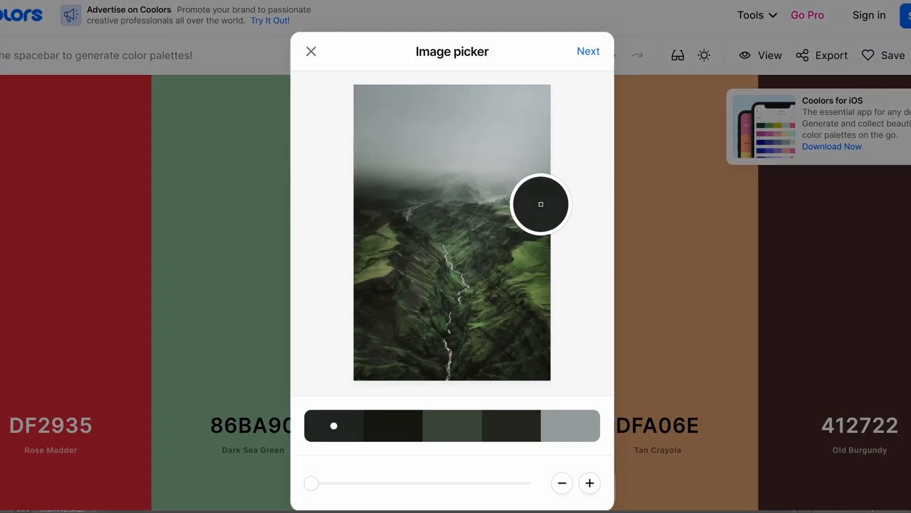
{"action": "left_click", "coordinate": [393, 425]}
{"action": "left_click_drag", "start_coordinate": [466, 370], "coordinate": [523, 315]}
{"action": "left_click", "coordinate": [453, 425]}
{"action": "left_click_drag", "start_coordinate": [423, 325], "coordinate": [539, 247]}
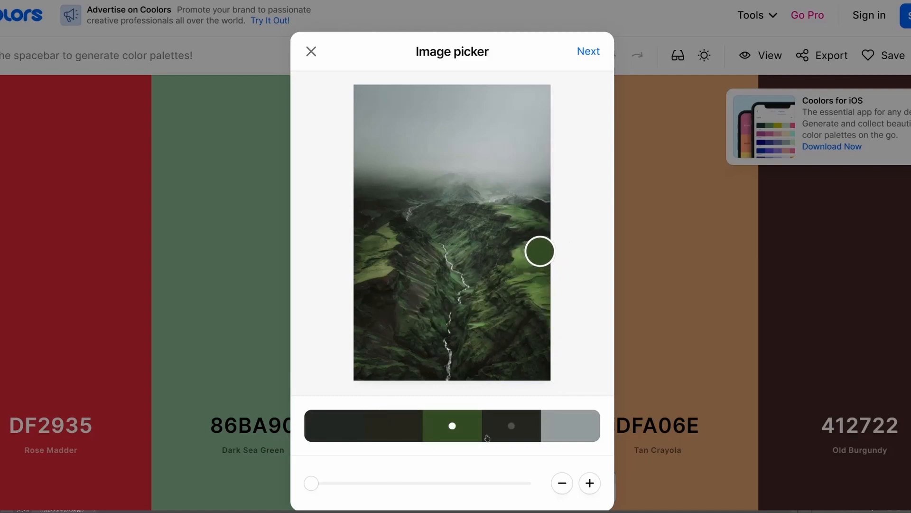
Sample light green and pale grey from the valley photo as the last two palette colours and create a collage
{"action": "left_click", "coordinate": [511, 425]}
{"action": "left_click_drag", "start_coordinate": [391, 332], "coordinate": [535, 291]}
{"action": "left_click", "coordinate": [557, 429]}
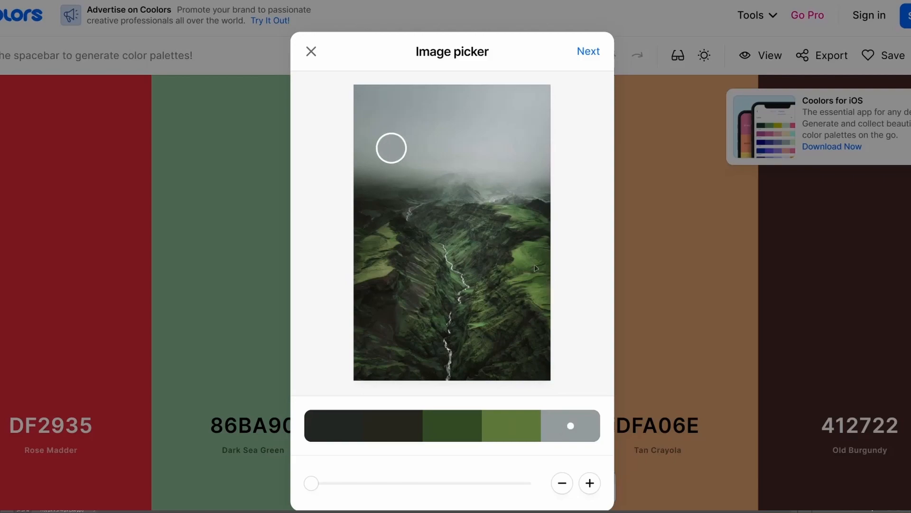
{"action": "left_click_drag", "start_coordinate": [390, 147], "coordinate": [487, 148]}
{"action": "left_click", "coordinate": [580, 52]}
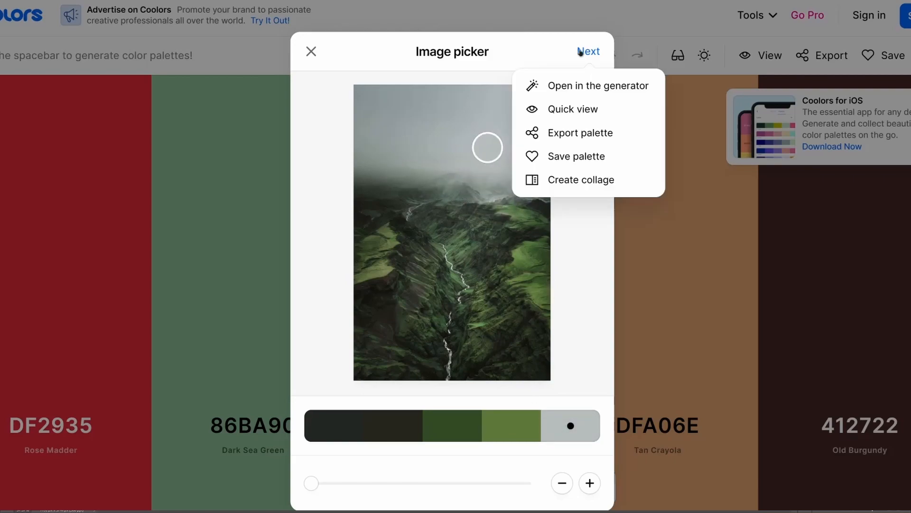
{"action": "left_click", "coordinate": [566, 180]}
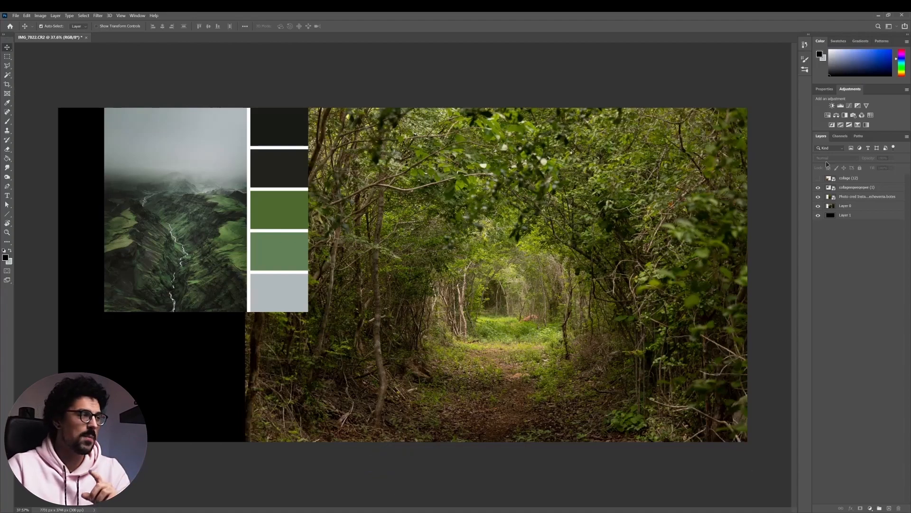
In Photoshop, show the collage (12) layer and sample a yellow-green from the forest foliage with the foreground Color Picker
{"action": "left_click", "coordinate": [818, 178]}
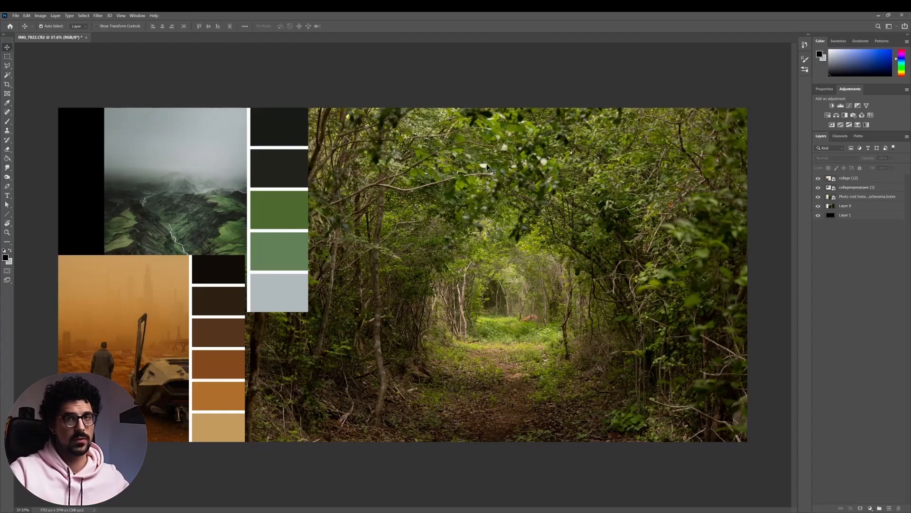
{"action": "left_click", "coordinate": [5, 258]}
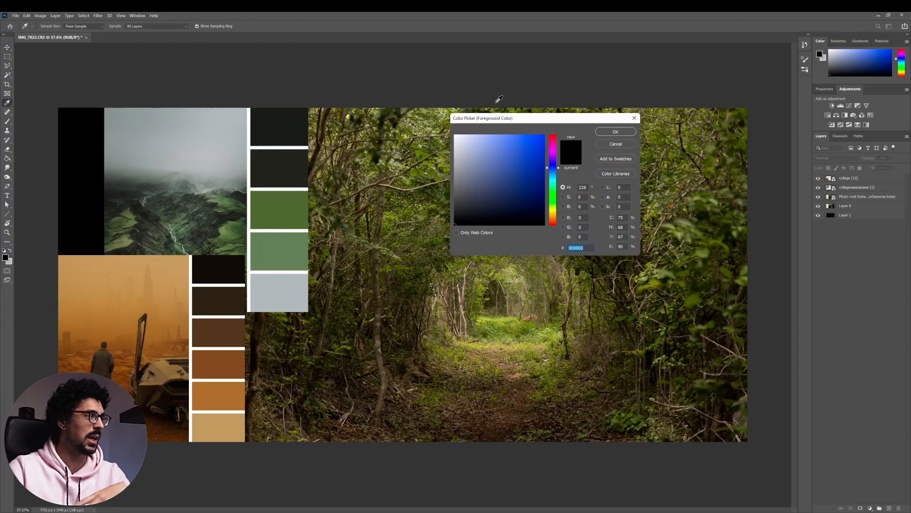
{"action": "left_click_drag", "start_coordinate": [499, 117], "coordinate": [557, 125]}
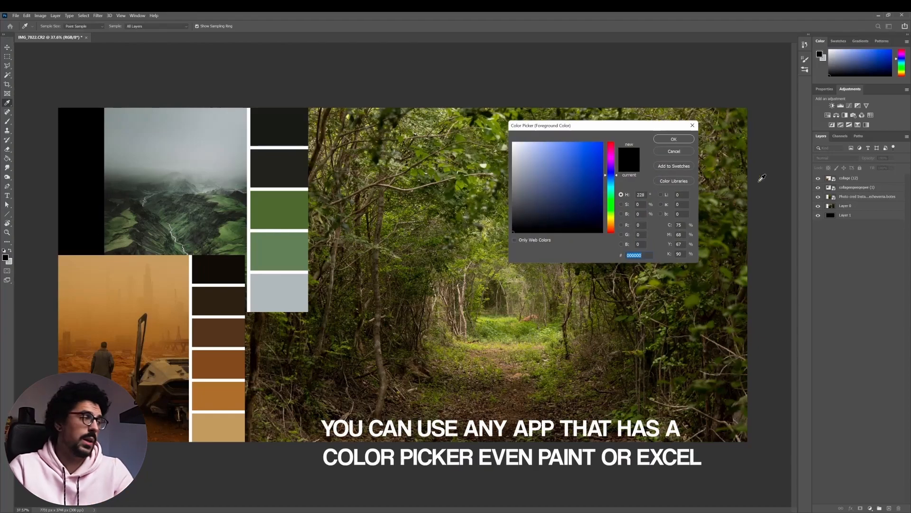
{"action": "left_click", "coordinate": [465, 183]}
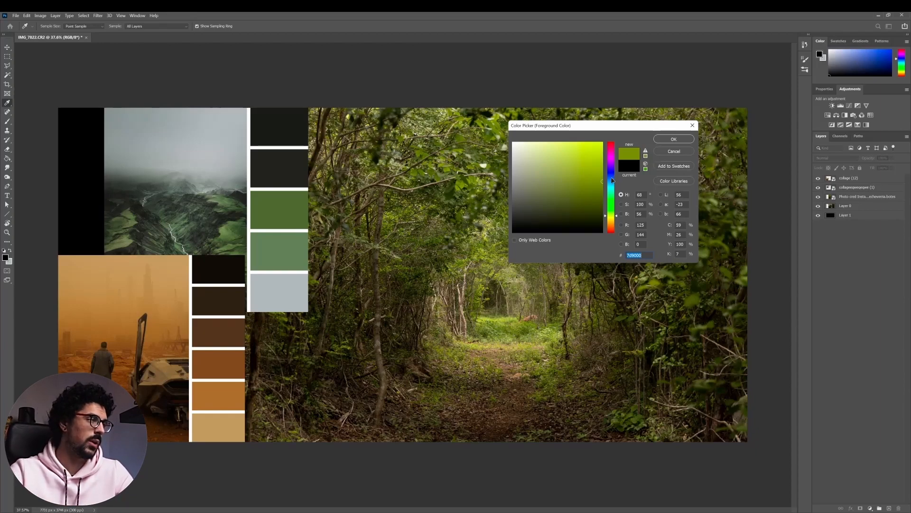
Try shifting the sampled foliage green to neutral grey and black, and return it to a fully saturated yellow-green at hue 68
{"action": "left_click", "coordinate": [601, 181]}
{"action": "left_click_drag", "start_coordinate": [602, 181], "coordinate": [508, 180]}
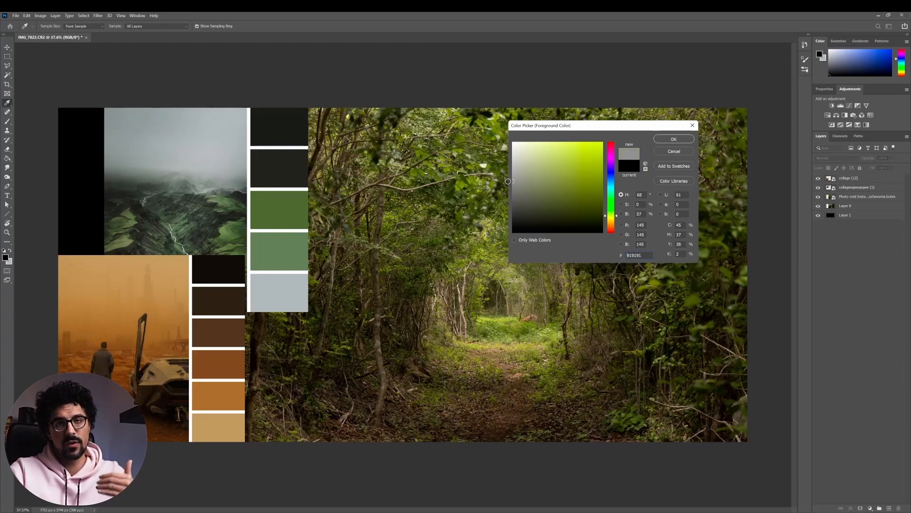
{"action": "mouse_move", "coordinate": [508, 181]}
{"action": "left_mouse_down"}
{"action": "mouse_move", "coordinate": [497, 125]}
{"action": "mouse_move", "coordinate": [456, 251]}
{"action": "mouse_move", "coordinate": [503, 240]}
{"action": "left_mouse_up"}
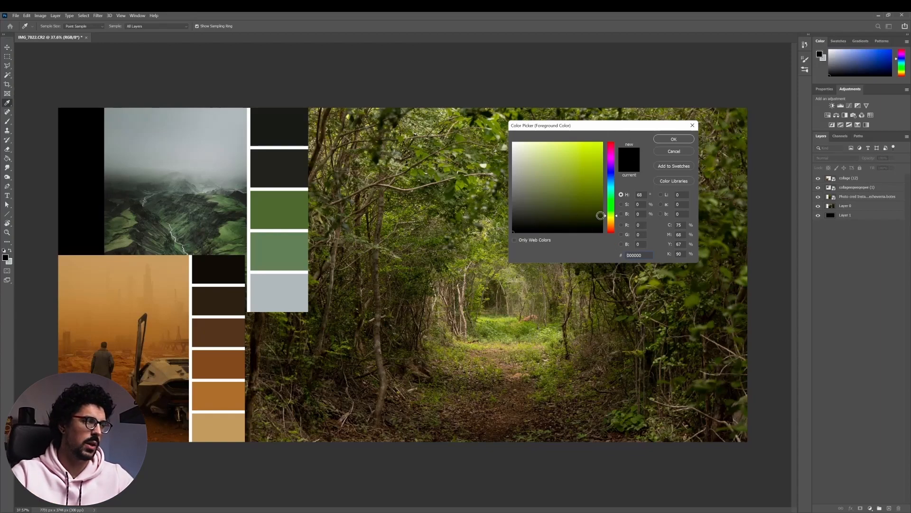
{"action": "left_click", "coordinate": [615, 216]}
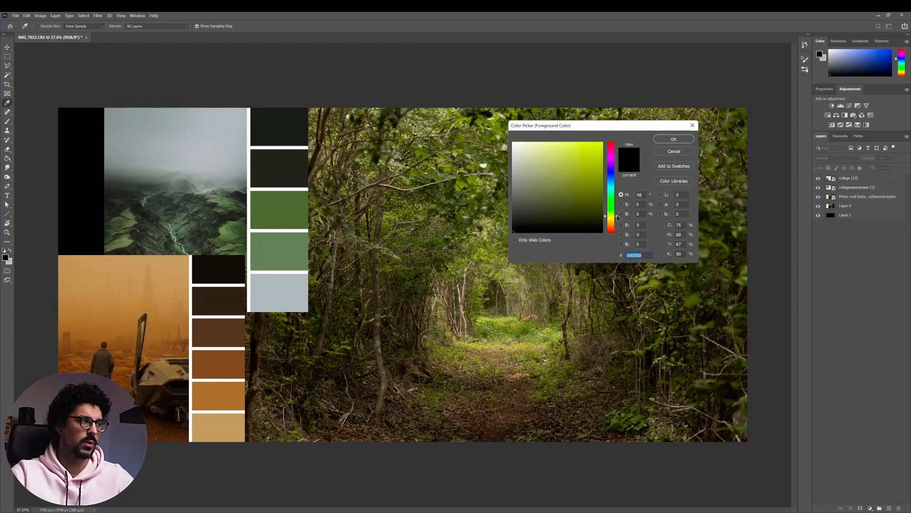
{"action": "mouse_move", "coordinate": [618, 217]}
{"action": "left_mouse_down"}
{"action": "mouse_move", "coordinate": [621, 157]}
{"action": "mouse_move", "coordinate": [618, 215]}
{"action": "left_mouse_up"}
{"action": "left_click", "coordinate": [601, 180]}
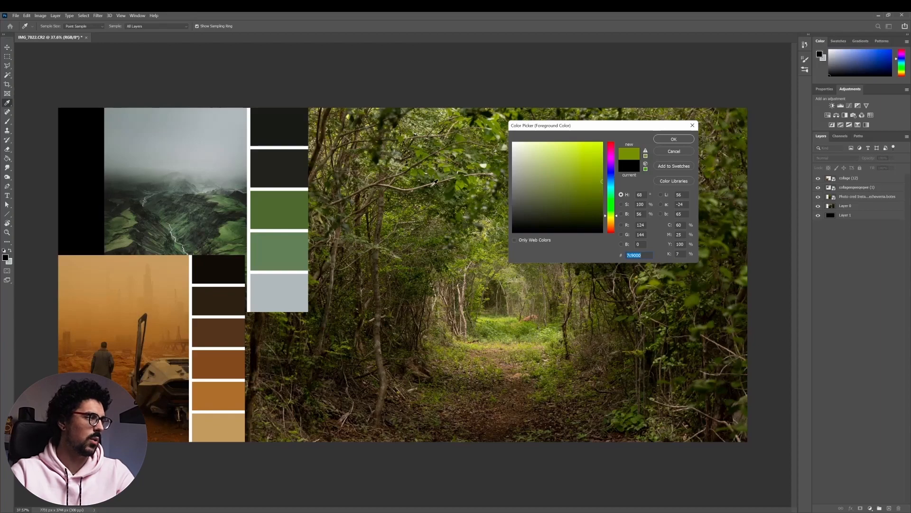
Compare the palette's light green with a sampled forest green adjusted to hue 103, saturation 30% and brightness 51%
{"action": "left_click", "coordinate": [282, 245]}
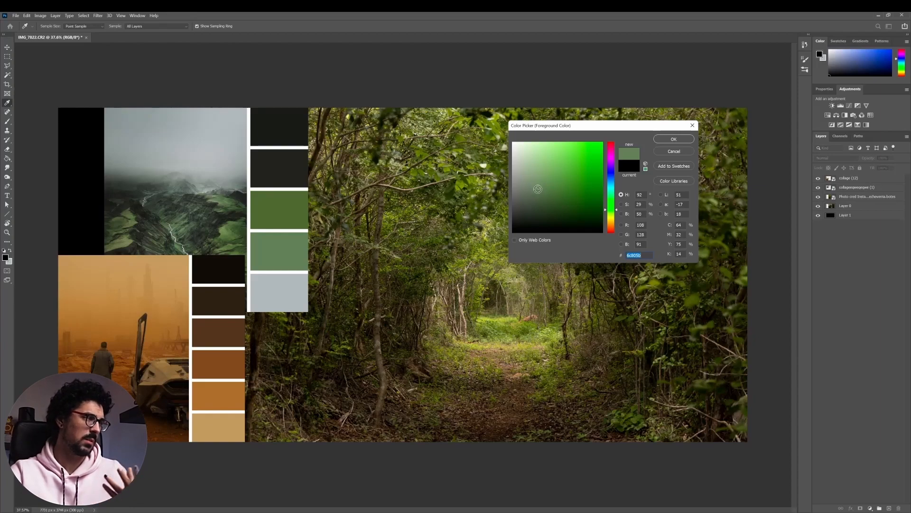
{"action": "left_click", "coordinate": [464, 178]}
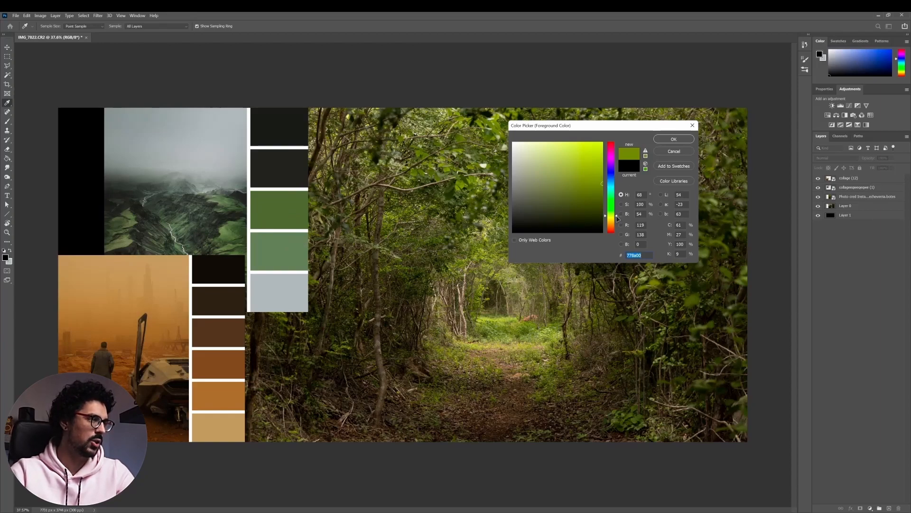
{"action": "left_click_drag", "start_coordinate": [617, 218], "coordinate": [618, 209]}
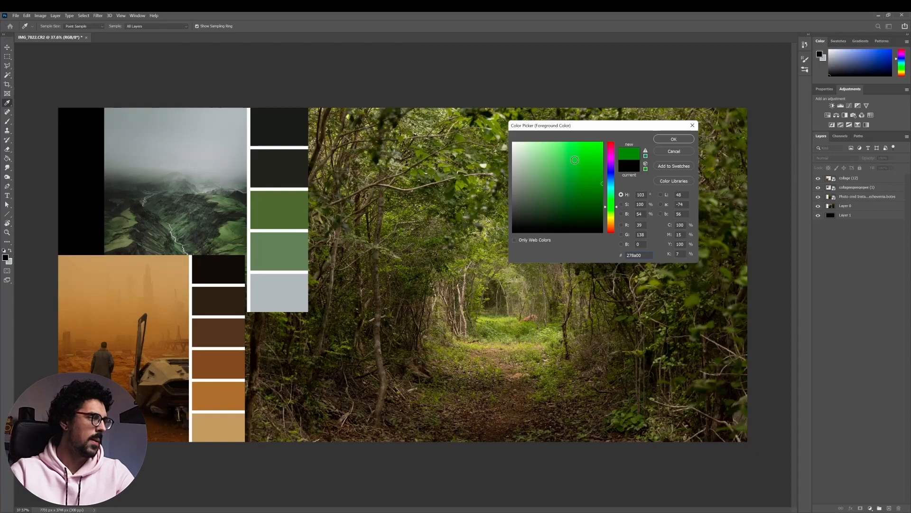
{"action": "left_click", "coordinate": [571, 181]}
{"action": "left_click_drag", "start_coordinate": [571, 181], "coordinate": [540, 182]}
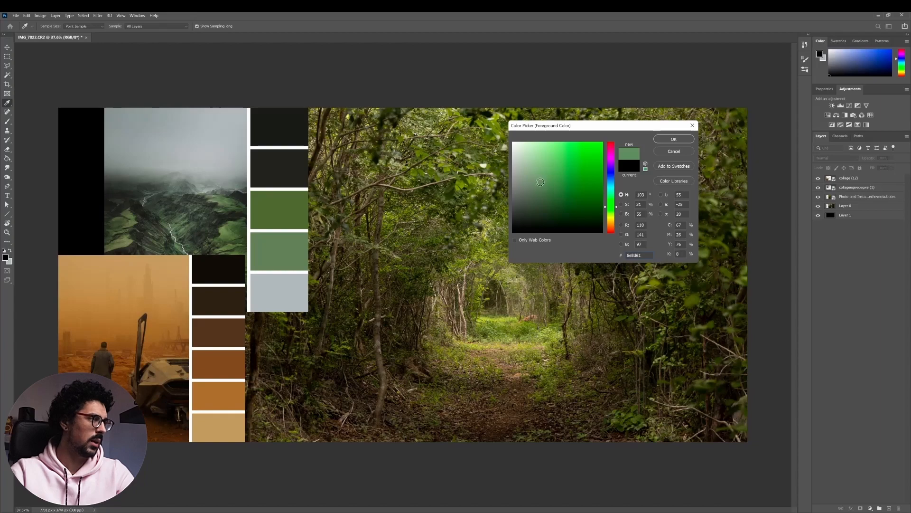
{"action": "left_click", "coordinate": [540, 187]}
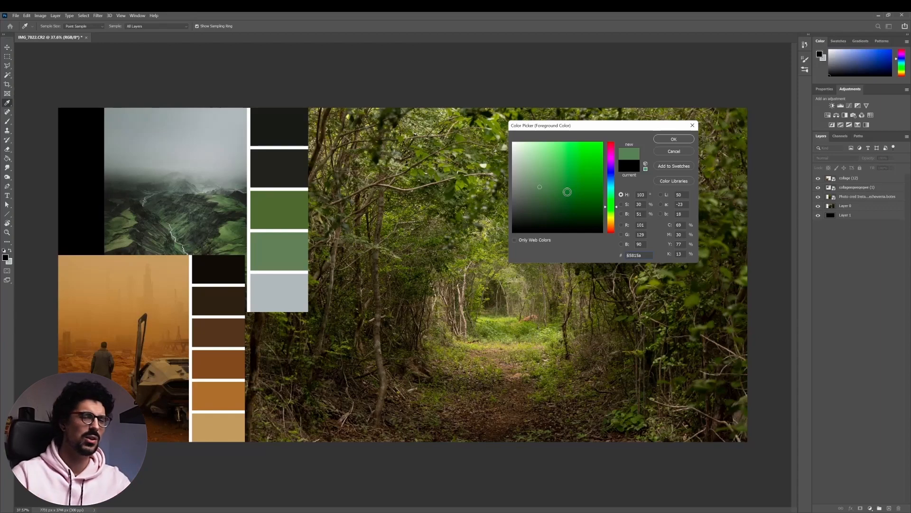
{"action": "left_click", "coordinate": [284, 251]}
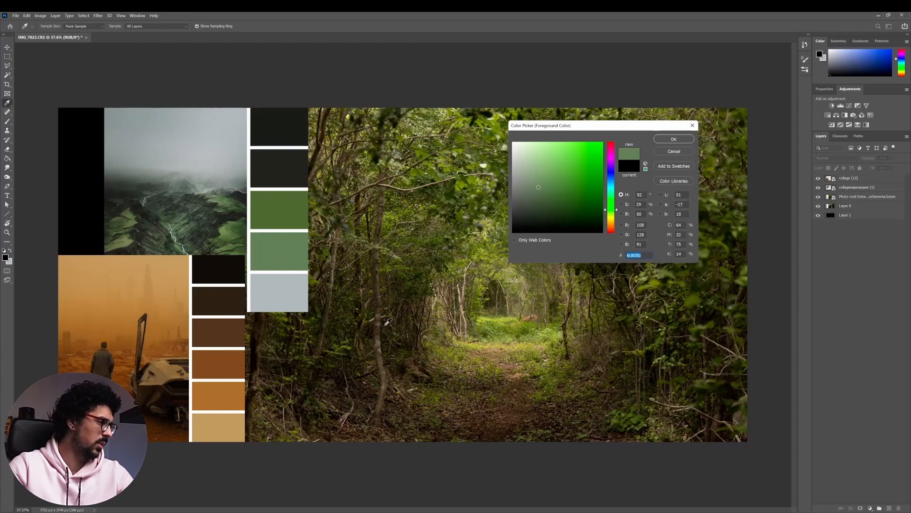
Compare the orange collage's second-darkest brown with a sampled forest brown adjusted to hue 44, saturation 39% and brightness 18%
{"action": "left_click", "coordinate": [385, 340]}
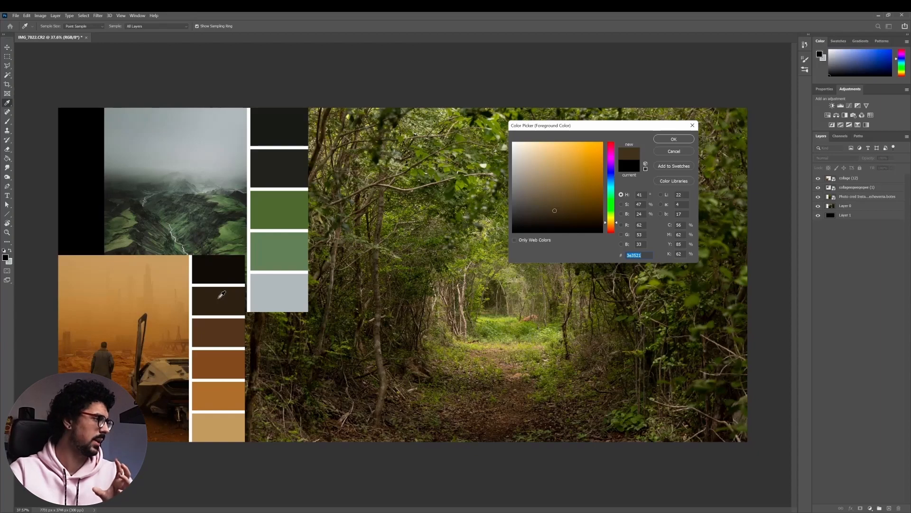
{"action": "left_click", "coordinate": [221, 295]}
{"action": "left_click_drag", "start_coordinate": [547, 211], "coordinate": [547, 217]}
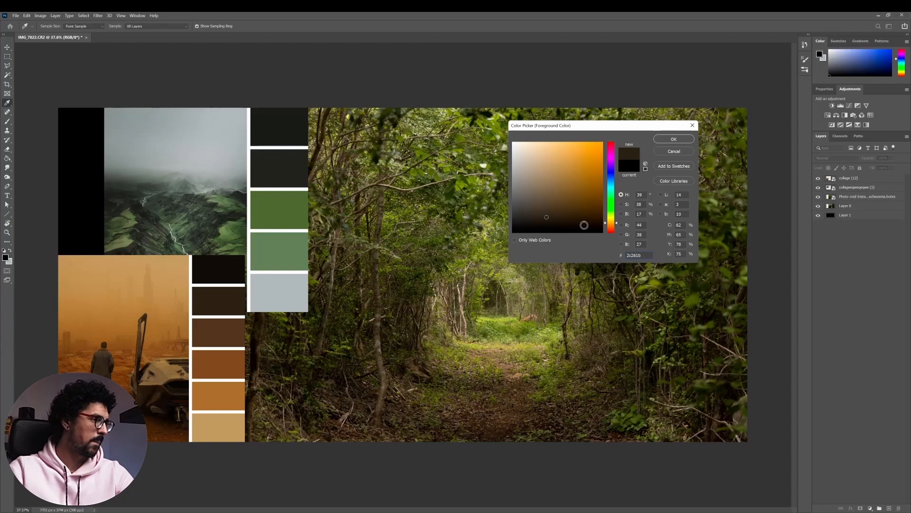
{"action": "left_click", "coordinate": [617, 225]}
{"action": "left_click_drag", "start_coordinate": [617, 225], "coordinate": [618, 224]}
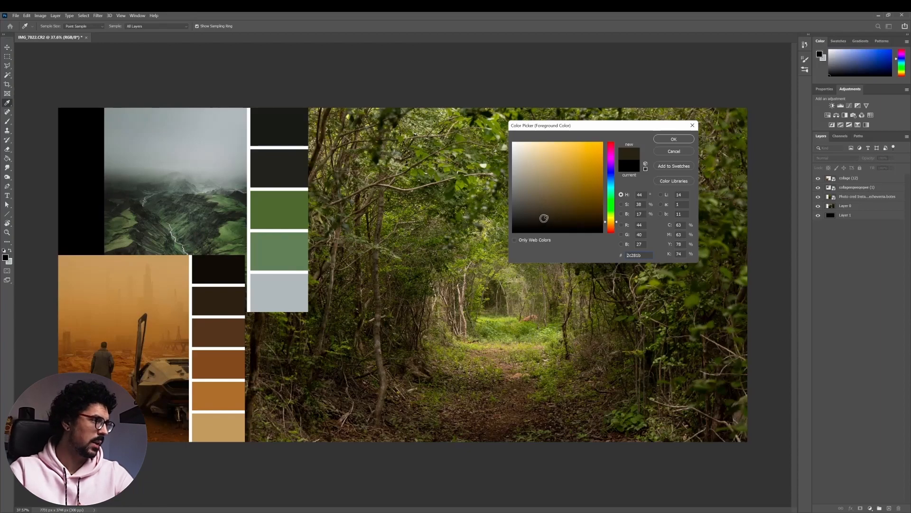
{"action": "left_click_drag", "start_coordinate": [544, 218], "coordinate": [548, 216]}
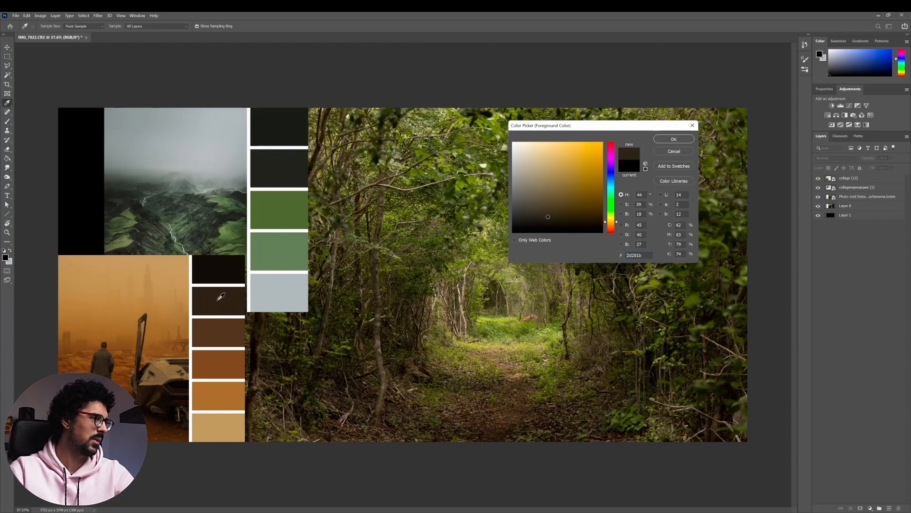
{"action": "left_click", "coordinate": [219, 299]}
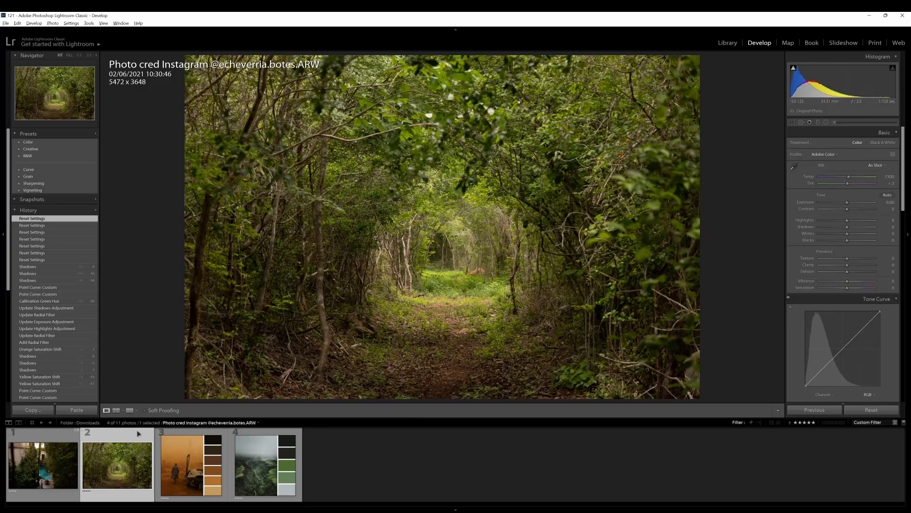
In Lightroom Classic, open the forest photo in Reference View with the green valley collage as the reference photo
{"action": "left_click", "coordinate": [116, 411]}
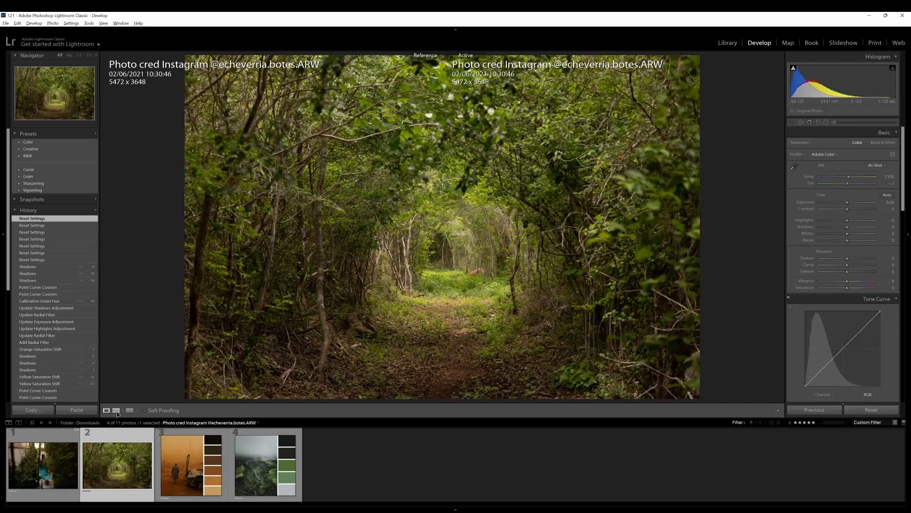
{"action": "left_click_drag", "start_coordinate": [263, 481], "coordinate": [254, 182]}
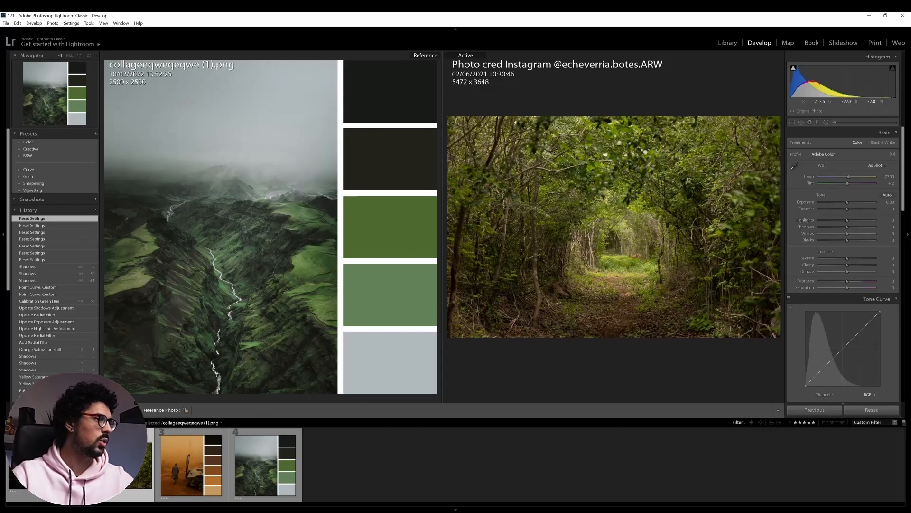
Set the Green hue of the forest photo to +27 in the HSL adjustments
{"action": "left_click", "coordinate": [594, 149]}
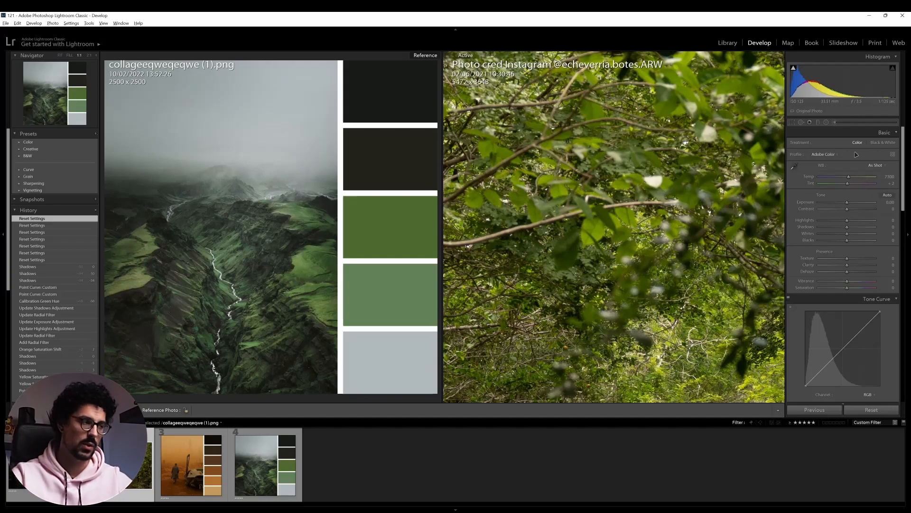
{"action": "left_click", "coordinate": [593, 188]}
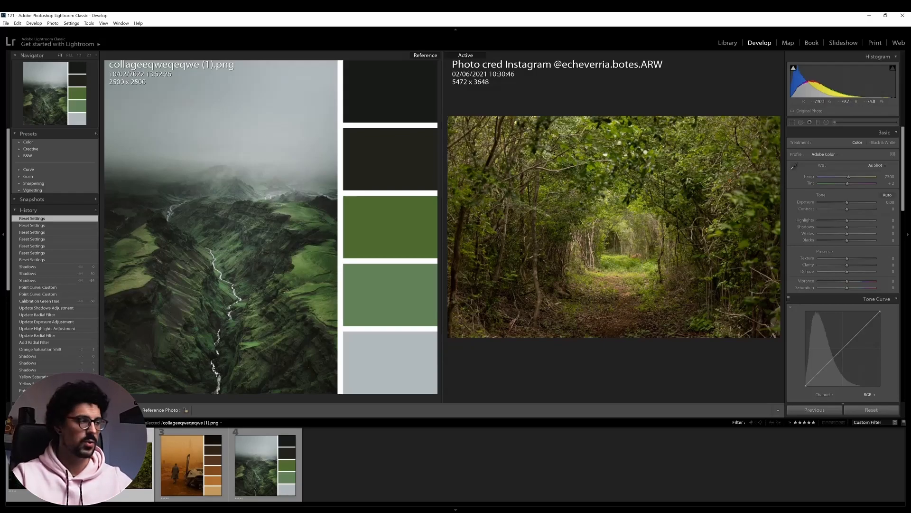
{"action": "left_click", "coordinate": [601, 165]}
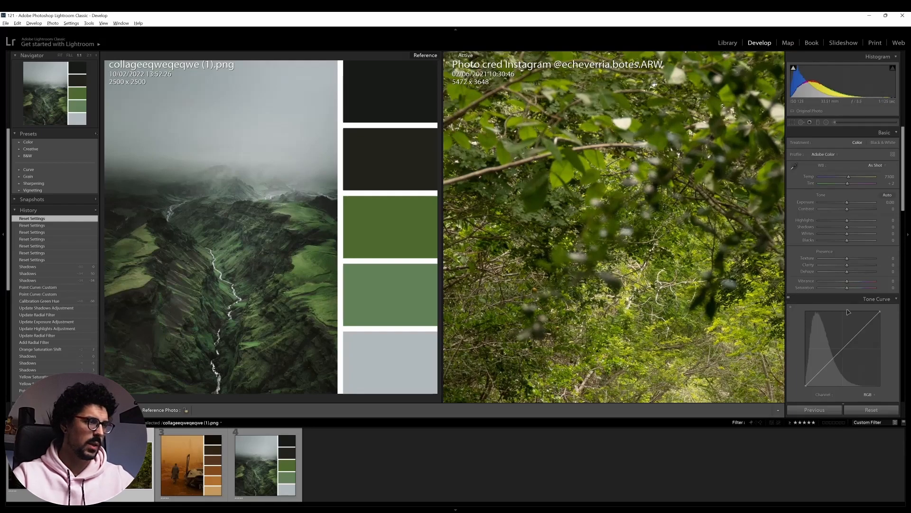
{"action": "scroll", "coordinate": [863, 224], "scroll_direction": "down", "scroll_amount": 4}
{"action": "scroll", "coordinate": [862, 225], "scroll_direction": "down", "scroll_amount": 3}
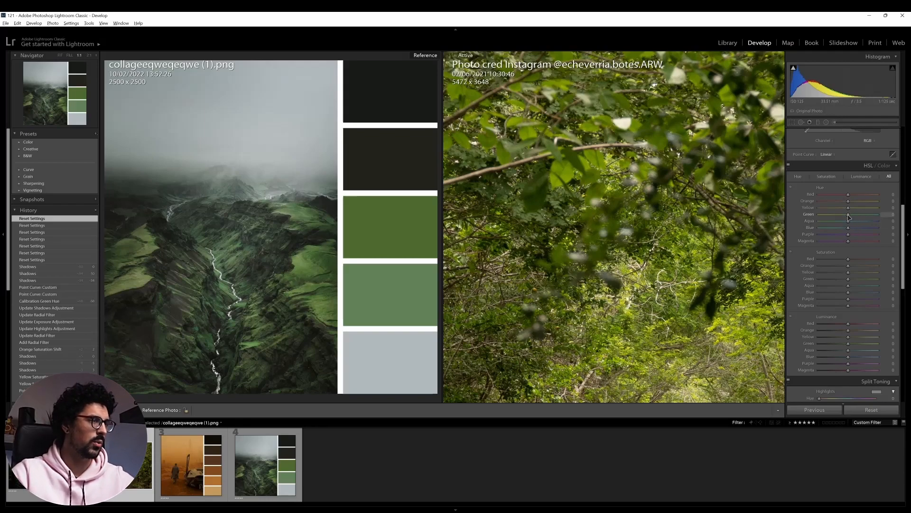
{"action": "left_click_drag", "start_coordinate": [849, 216], "coordinate": [856, 216]}
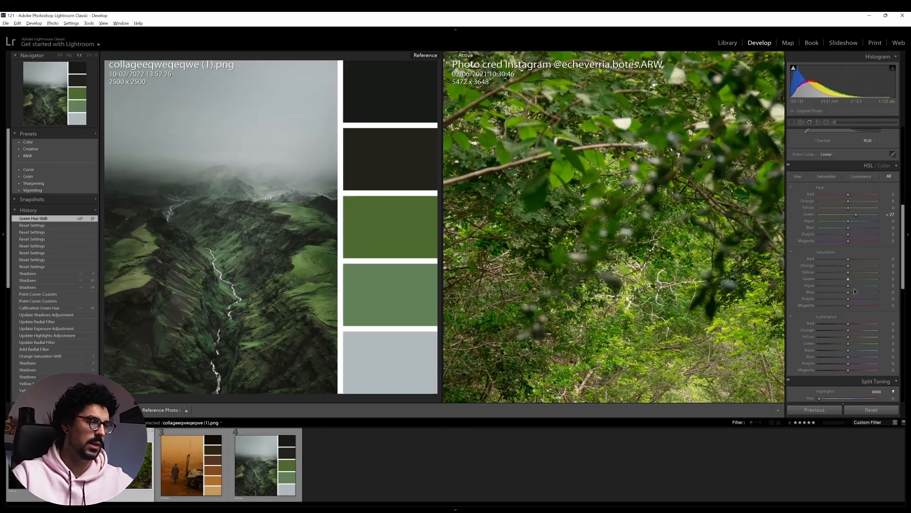
Set the Green saturation to -94 and the Green luminance to +60
{"action": "left_click_drag", "start_coordinate": [848, 281], "coordinate": [826, 284]}
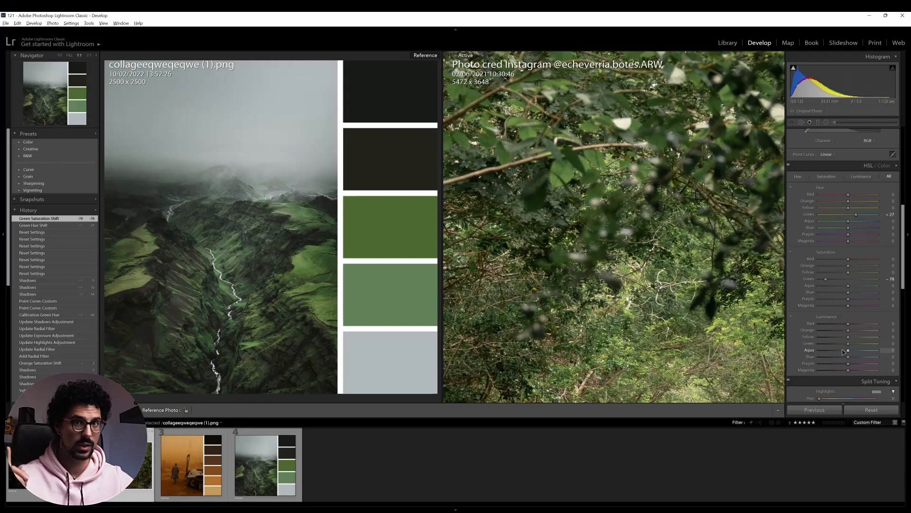
{"action": "left_click_drag", "start_coordinate": [851, 343], "coordinate": [867, 346]}
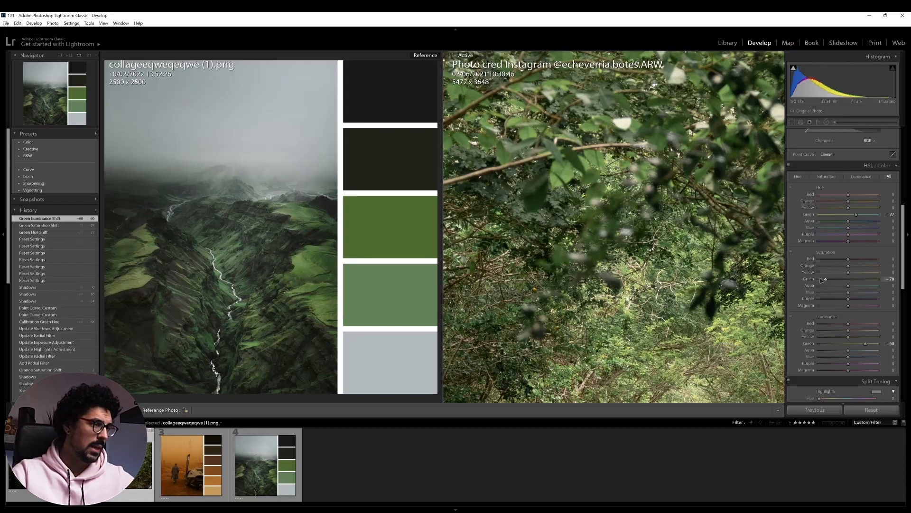
{"action": "left_click_drag", "start_coordinate": [824, 279], "coordinate": [822, 281]}
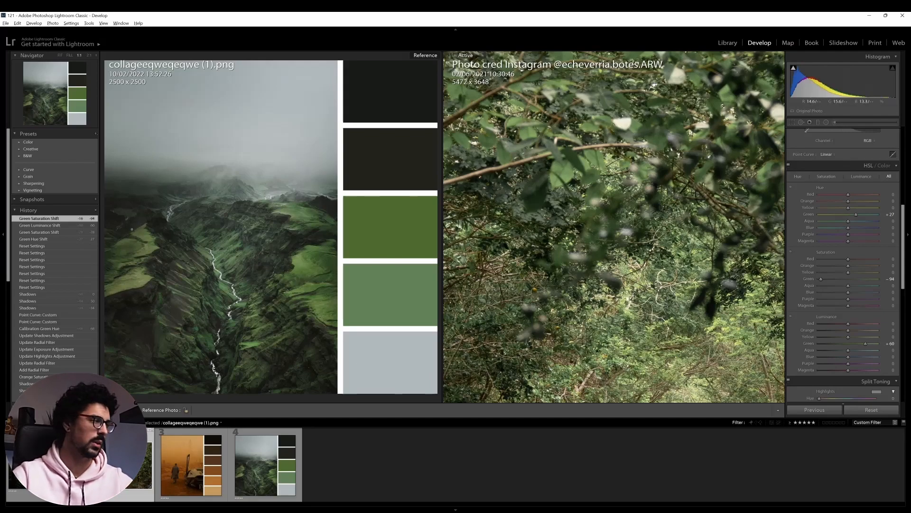
Fit the whole forest photo in view and compare the edit with its unedited version
{"action": "left_click", "coordinate": [60, 55]}
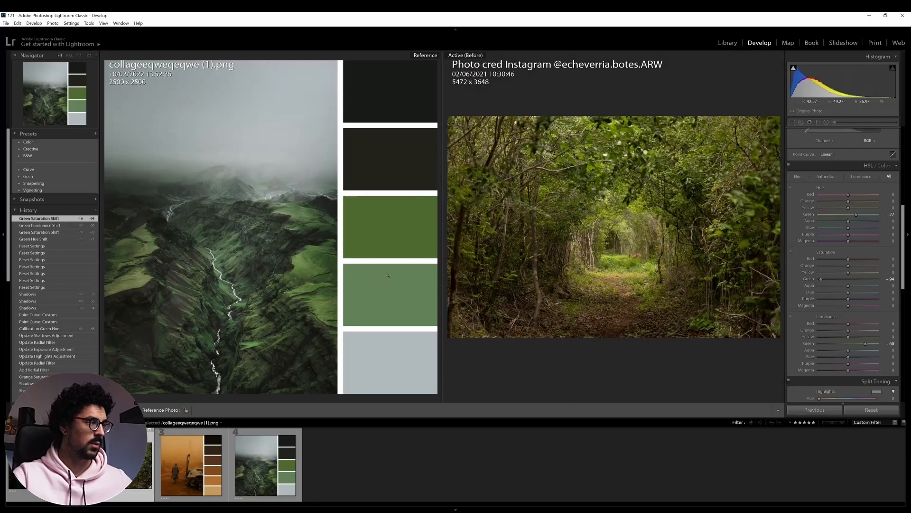
{"action": "key", "text": "backslash"}
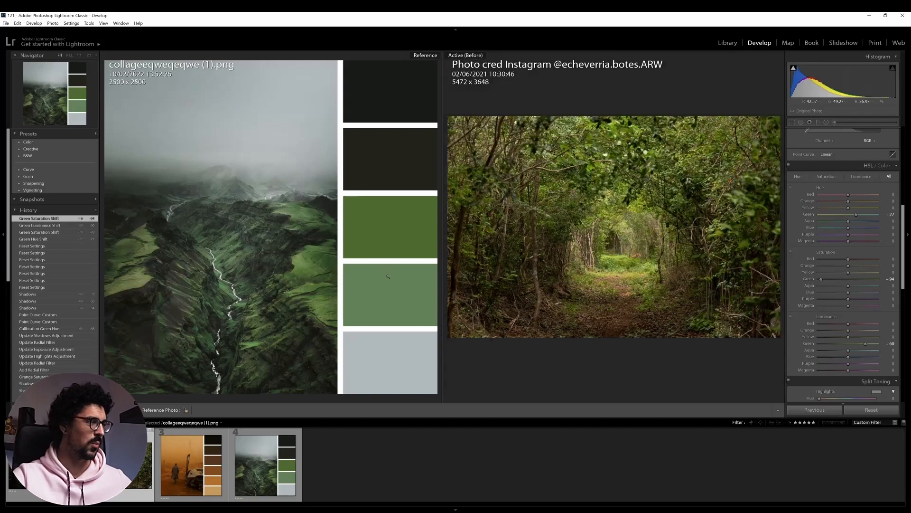
{"action": "key", "text": "backslash"}
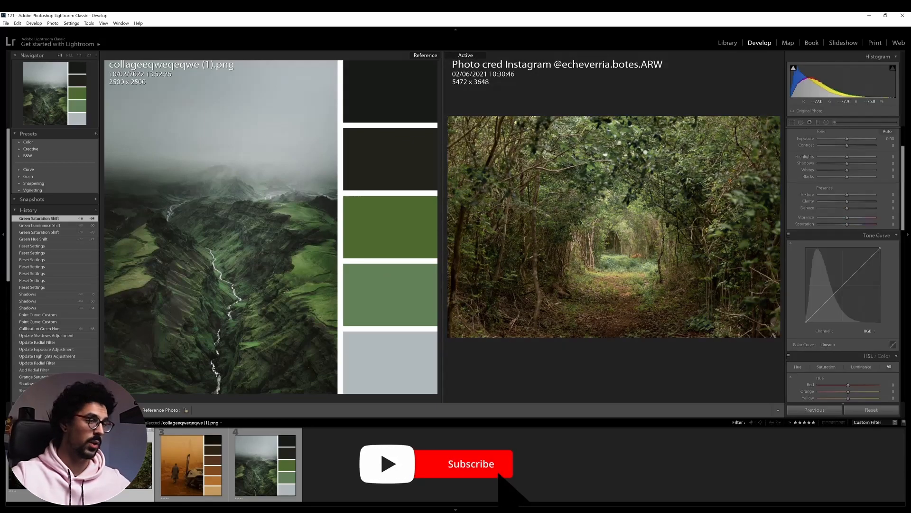
Make the orange desert collage the reference photo and set the forest photo's Orange hue to -16
{"action": "left_click_drag", "start_coordinate": [191, 464], "coordinate": [211, 265]}
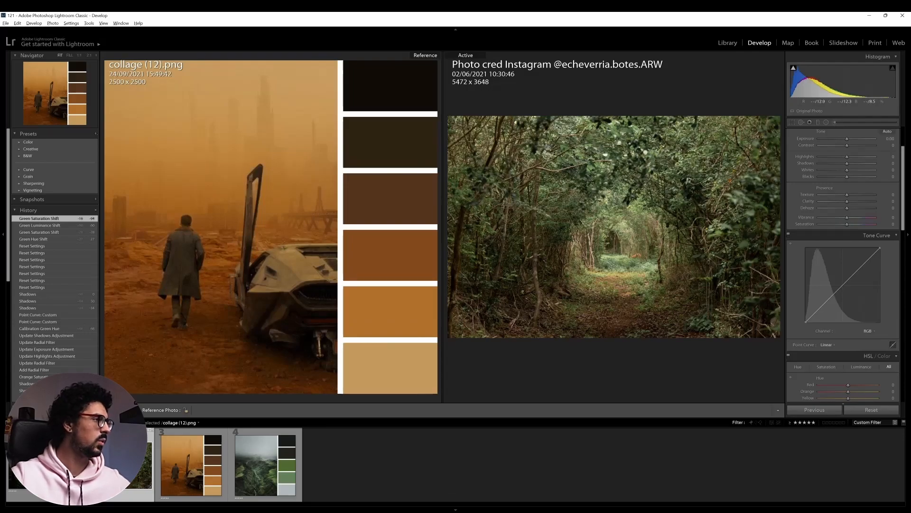
{"action": "left_click_drag", "start_coordinate": [536, 263], "coordinate": [541, 228]}
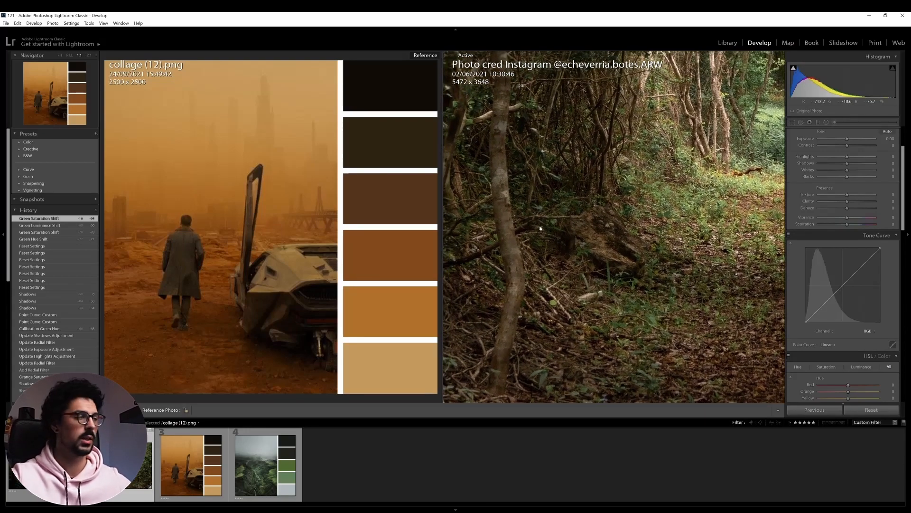
{"action": "scroll", "coordinate": [891, 309], "scroll_direction": "down", "scroll_amount": 5}
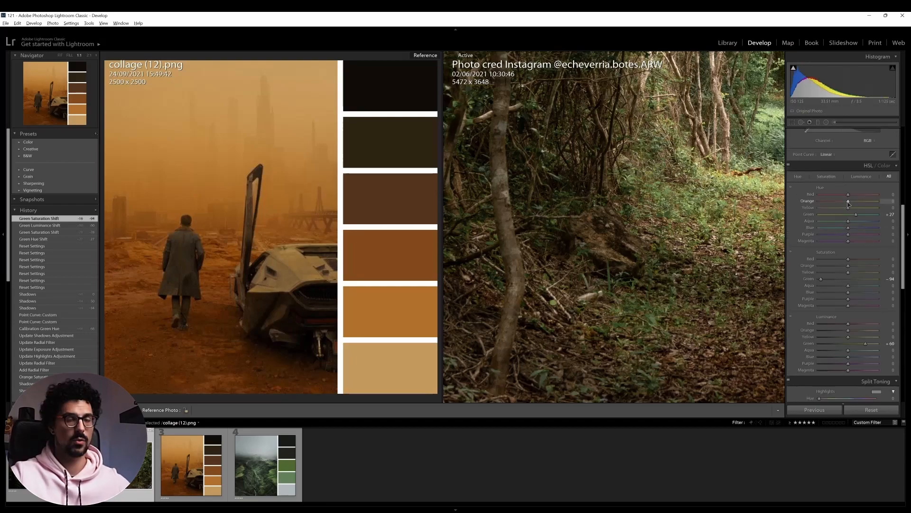
{"action": "mouse_move", "coordinate": [848, 203]}
{"action": "left_mouse_down"}
{"action": "mouse_move", "coordinate": [837, 205]}
{"action": "mouse_move", "coordinate": [846, 206]}
{"action": "left_mouse_up"}
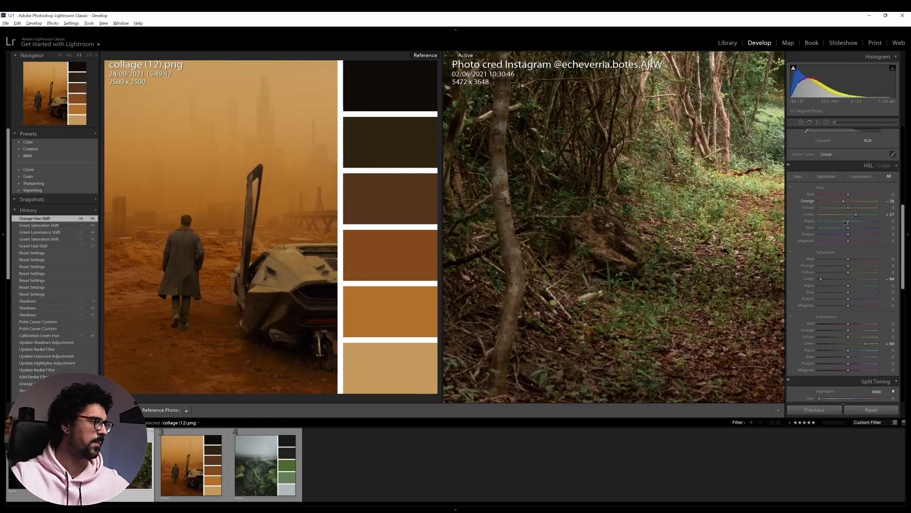
Set the Orange saturation to +50 and the Orange luminance to -35 in the HSL adjustments
{"action": "scroll", "coordinate": [847, 204], "scroll_direction": "down", "scroll_amount": 3}
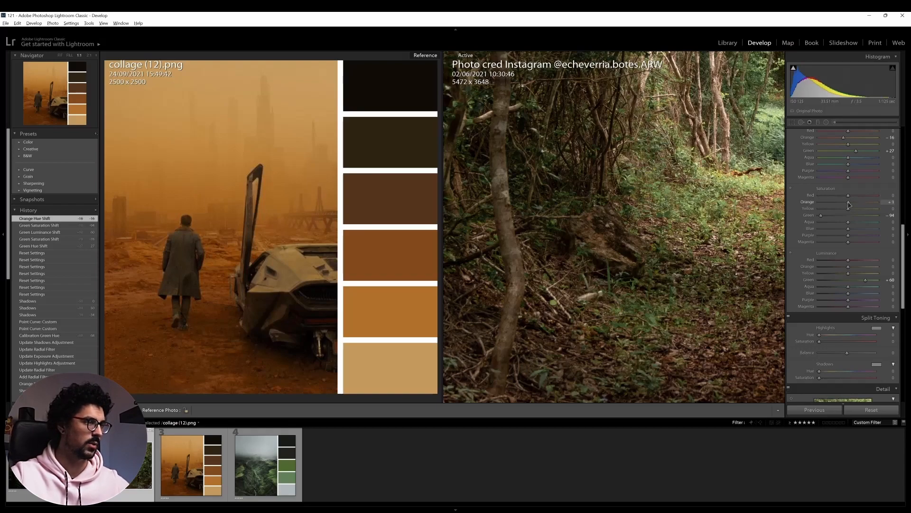
{"action": "mouse_move", "coordinate": [849, 204]}
{"action": "left_mouse_down"}
{"action": "mouse_move", "coordinate": [875, 205]}
{"action": "mouse_move", "coordinate": [864, 207]}
{"action": "left_mouse_up"}
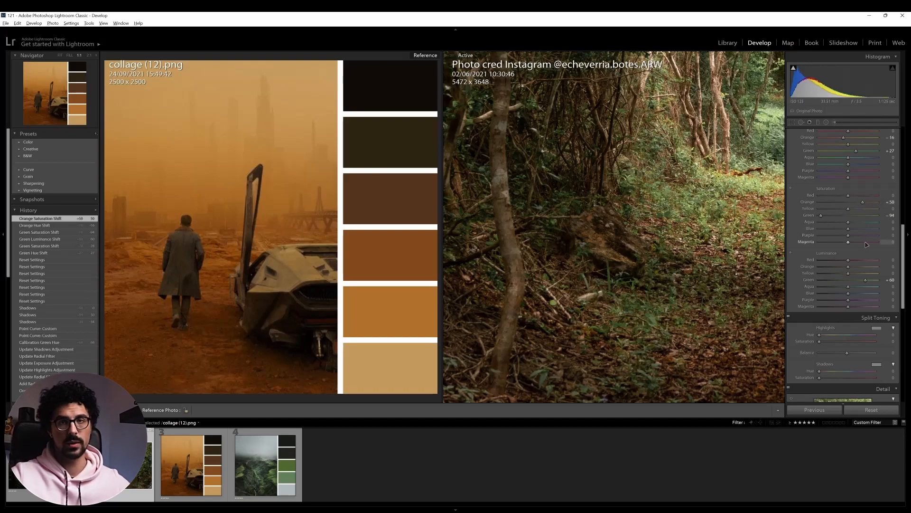
{"action": "left_click_drag", "start_coordinate": [848, 266], "coordinate": [839, 269]}
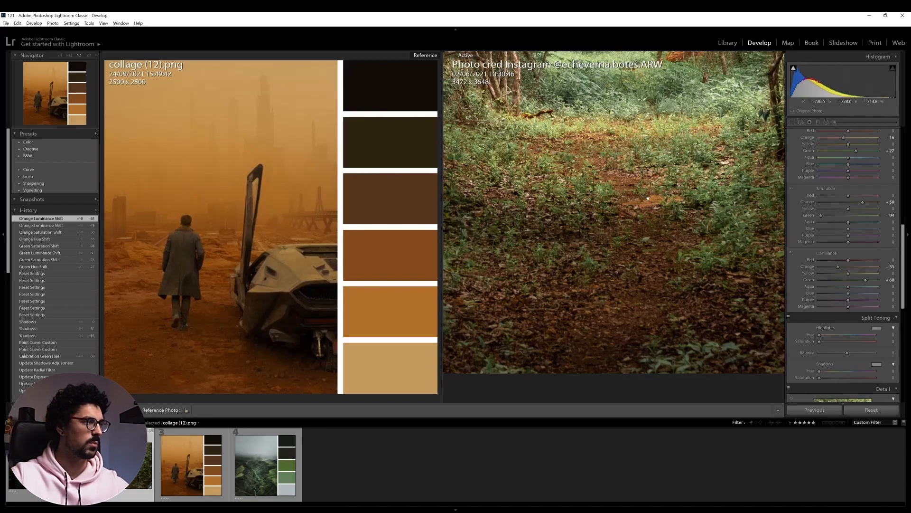
Inspect the orange tones on the forest path and compare the before and after versions in single-photo view
{"action": "left_click_drag", "start_coordinate": [660, 200], "coordinate": [646, 260]}
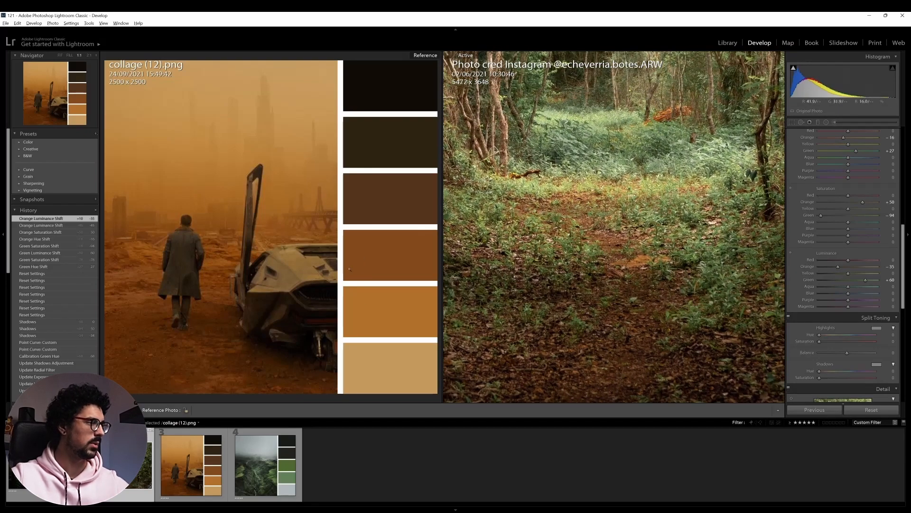
{"action": "left_click", "coordinate": [636, 278]}
{"action": "key", "text": "d"}
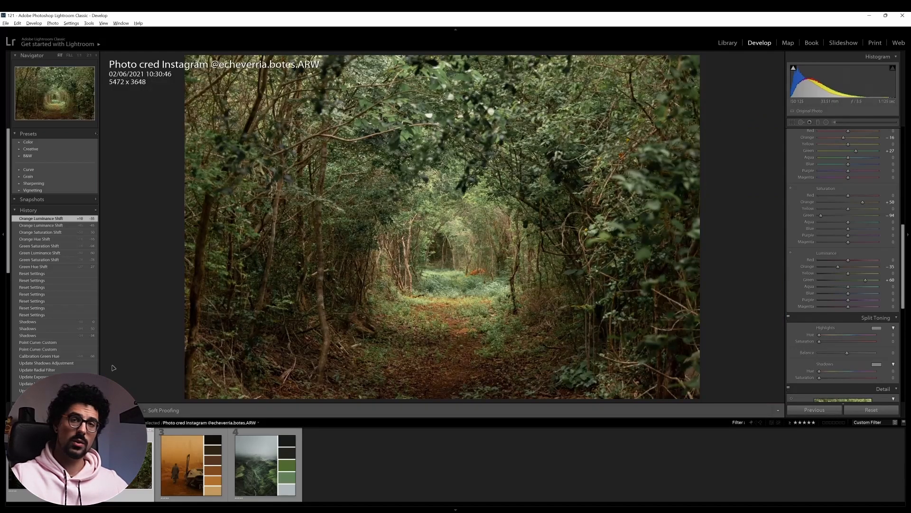
{"action": "key", "text": "backslash"}
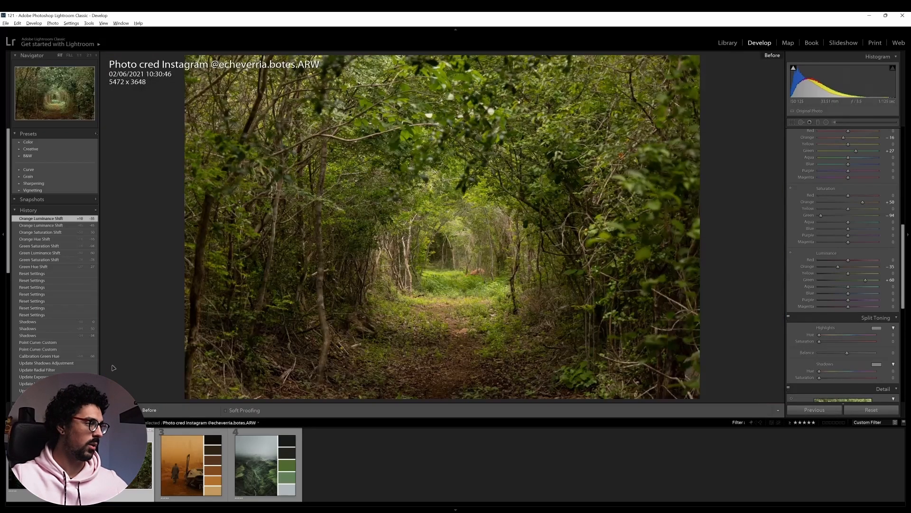
{"action": "key", "text": "backslash"}
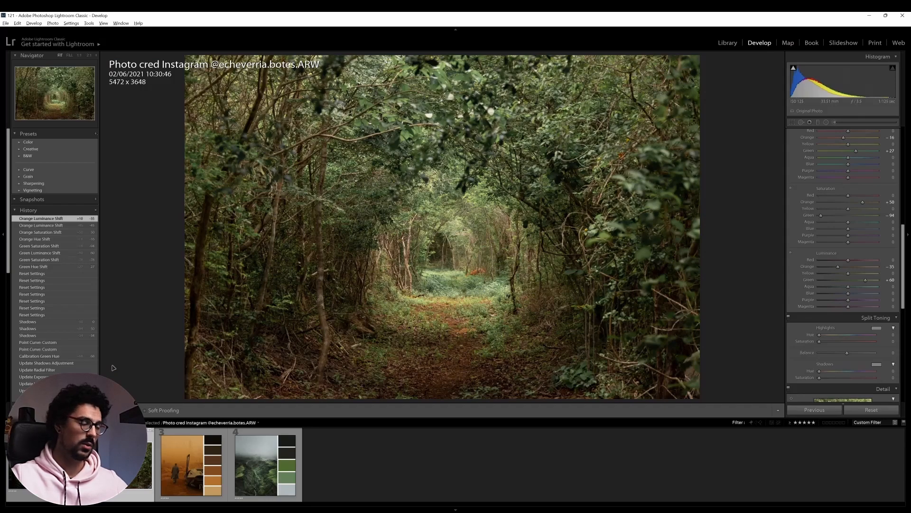
In Reference View, darken the shadows with a point low on the RGB tone curve and slightly lift the black point
{"action": "key", "text": "shift+r"}
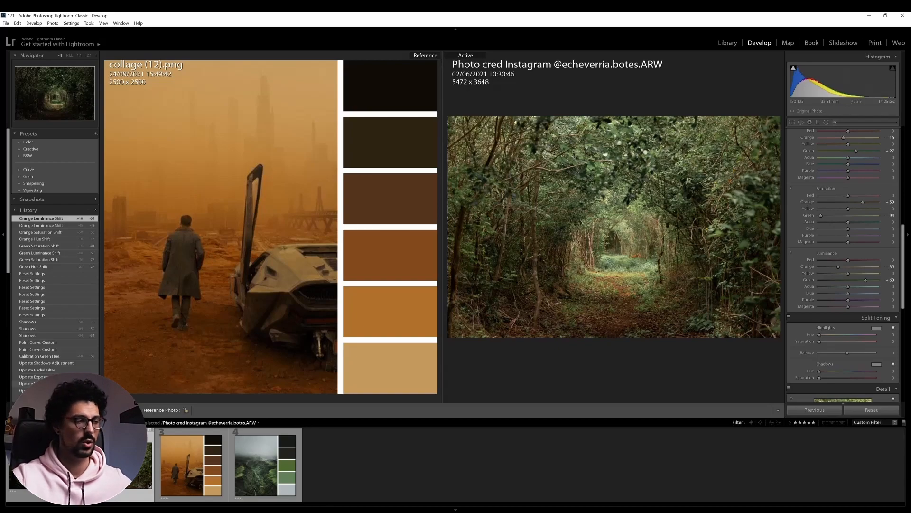
{"action": "scroll", "coordinate": [840, 392], "scroll_direction": "up", "scroll_amount": 10}
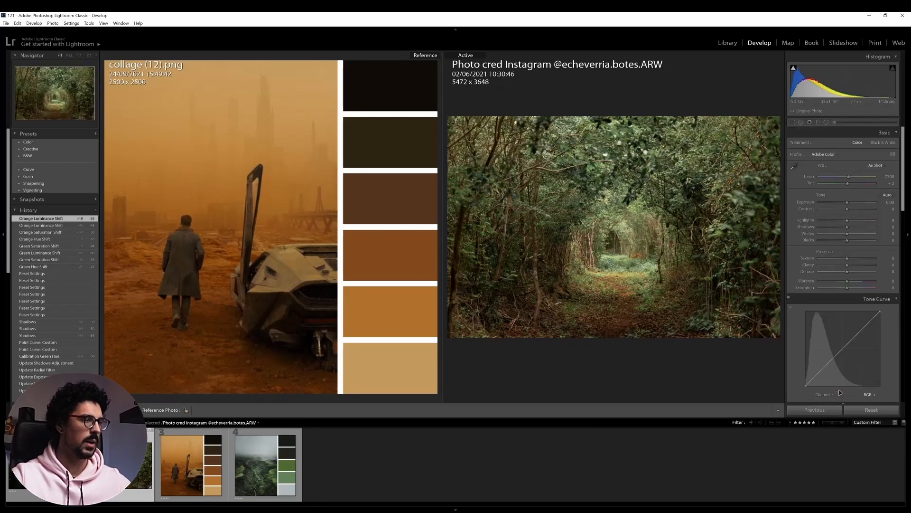
{"action": "scroll", "coordinate": [840, 393], "scroll_direction": "down", "scroll_amount": 3}
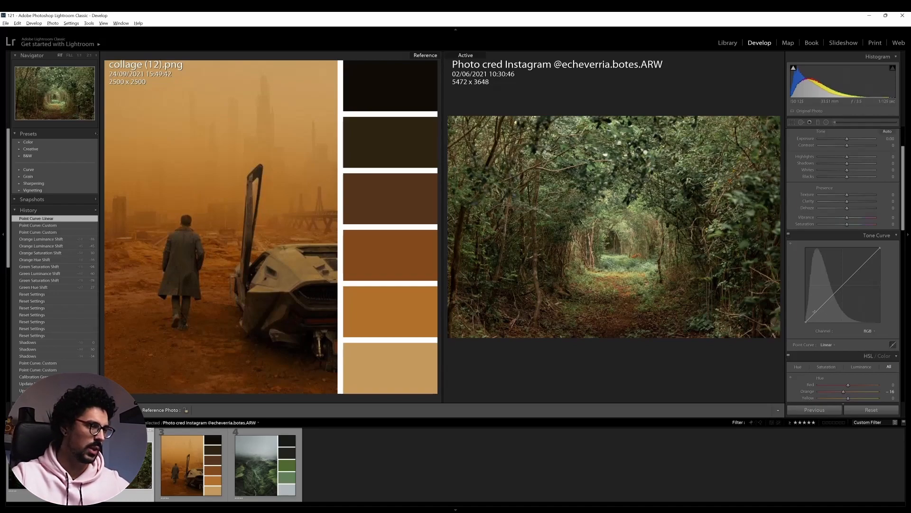
{"action": "left_click", "coordinate": [816, 313]}
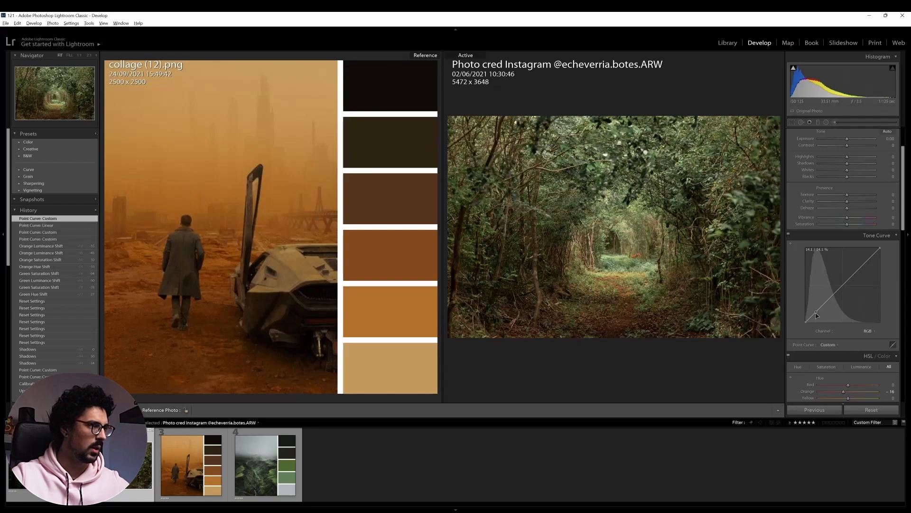
{"action": "left_click_drag", "start_coordinate": [816, 313], "coordinate": [816, 314]}
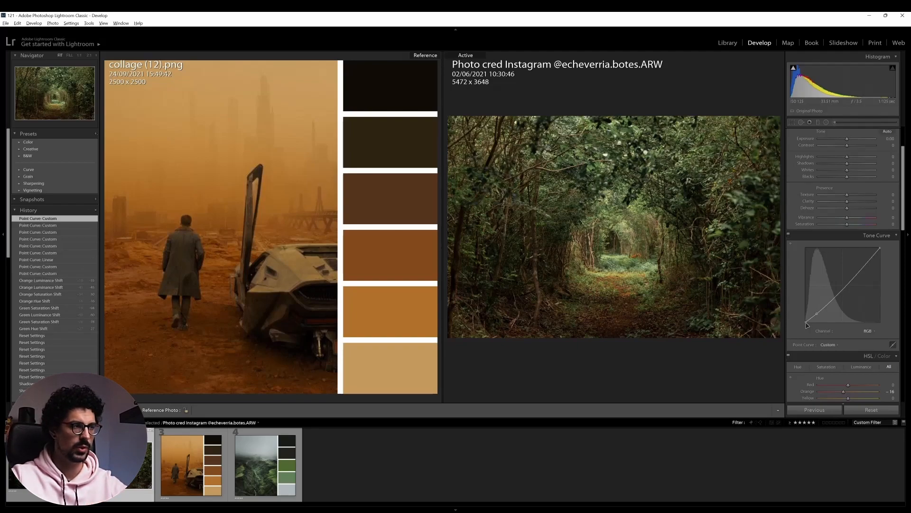
{"action": "left_click_drag", "start_coordinate": [804, 322], "coordinate": [805, 322]}
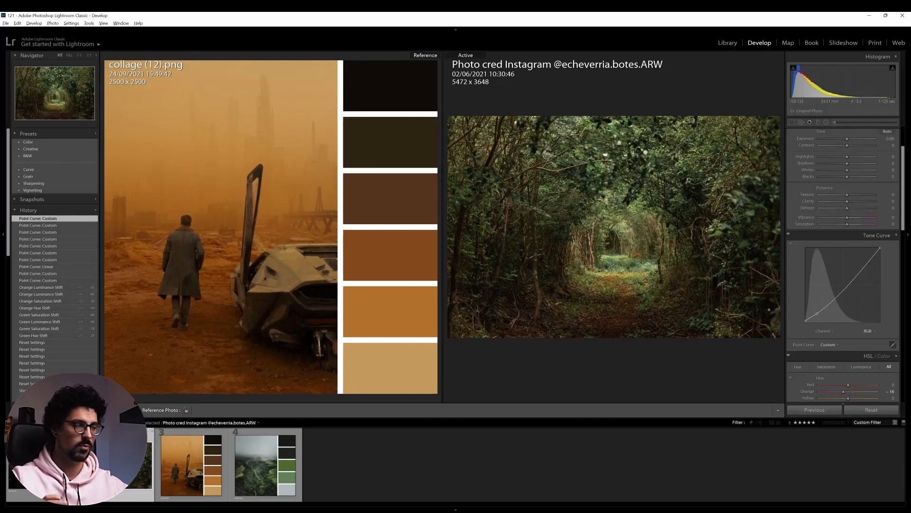
Add a point in the highlights of the RGB tone curve and raise it to brighten them into a soft S-curve
{"action": "left_click", "coordinate": [759, 309]}
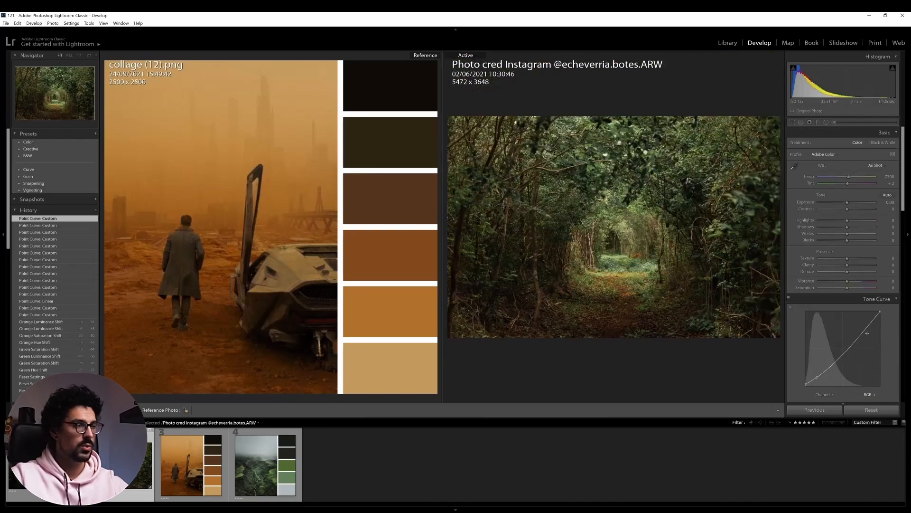
{"action": "left_click_drag", "start_coordinate": [864, 330], "coordinate": [865, 331]}
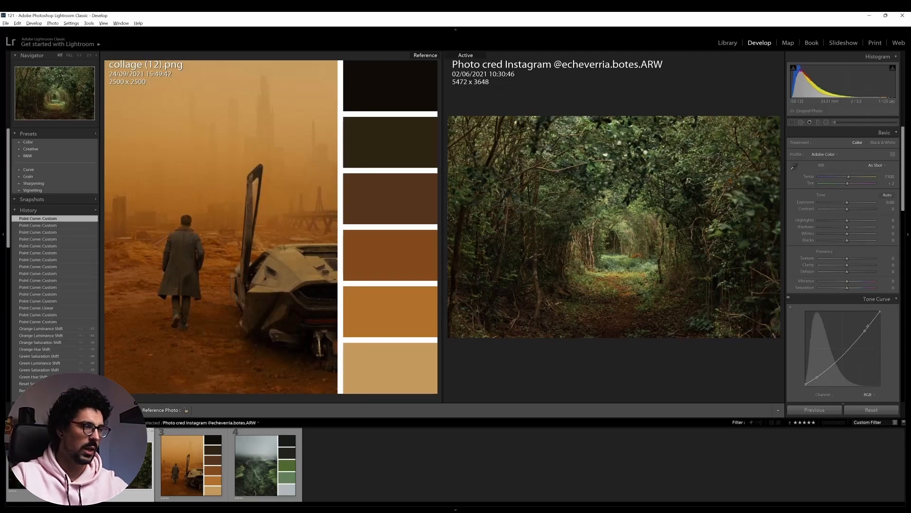
{"action": "left_click_drag", "start_coordinate": [865, 331], "coordinate": [863, 327]}
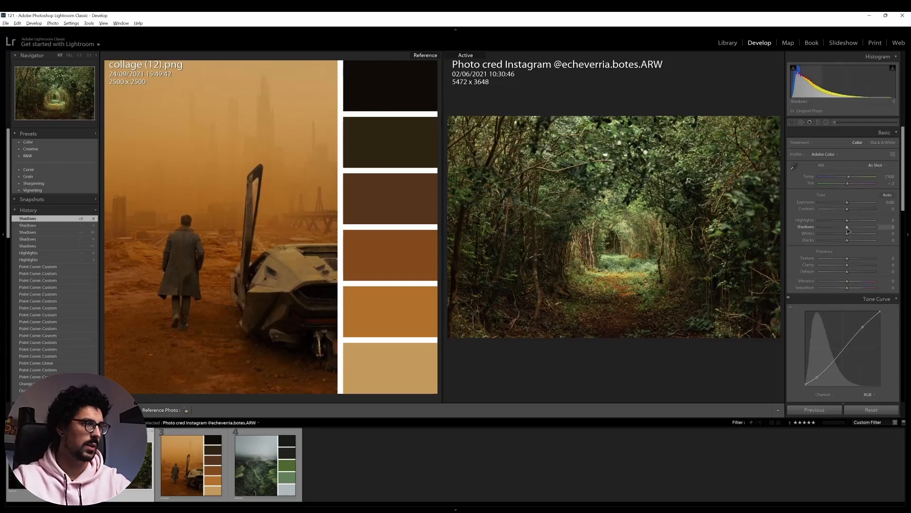
Set the forest photo's Shadows to +32 and Texture to +18 in the basic adjustments
{"action": "left_click_drag", "start_coordinate": [847, 228], "coordinate": [857, 232]}
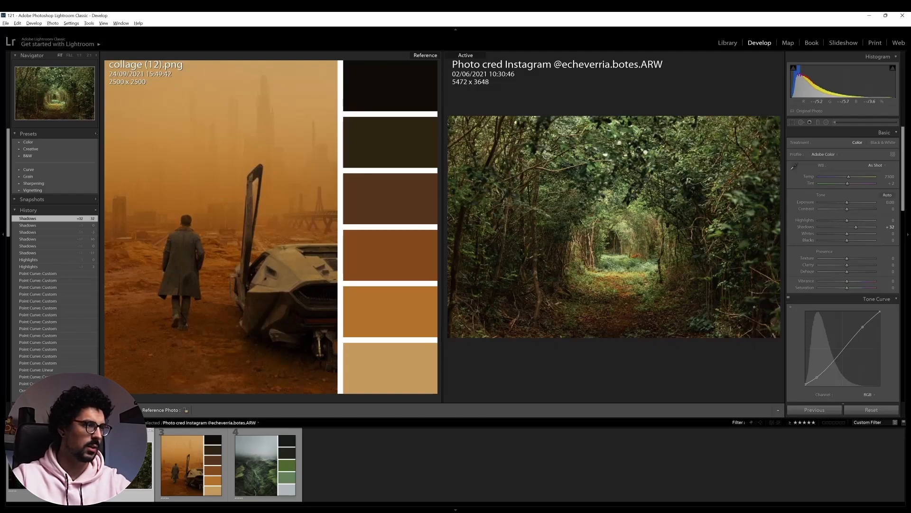
{"action": "left_click", "coordinate": [740, 285]}
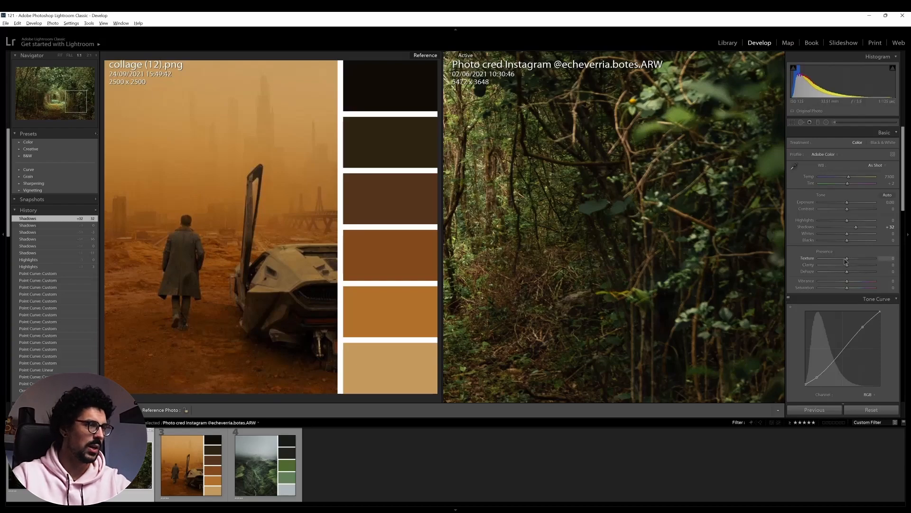
{"action": "left_click_drag", "start_coordinate": [848, 260], "coordinate": [852, 261]}
{"action": "key", "text": "z"}
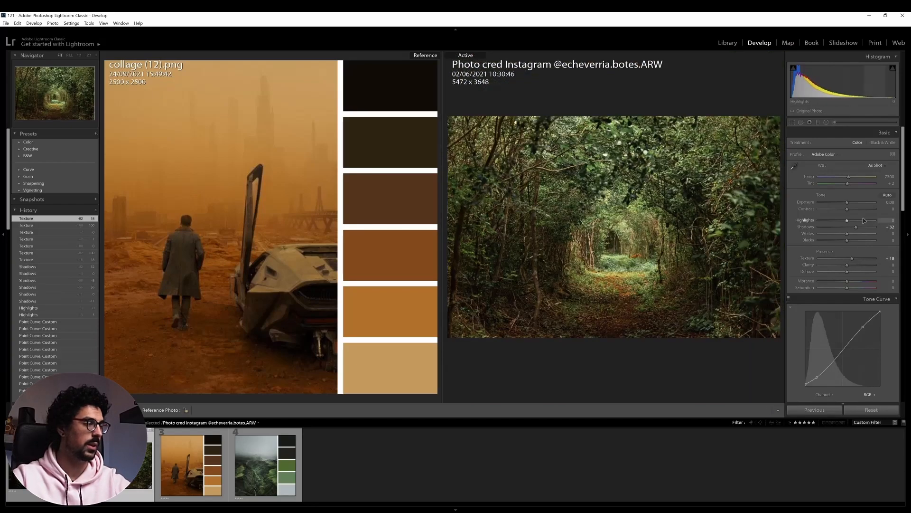
Set the Green Primary hue to +46 in Calibration and make the green valley collage the reference photo
{"action": "scroll", "coordinate": [863, 238], "scroll_direction": "down", "scroll_amount": 10}
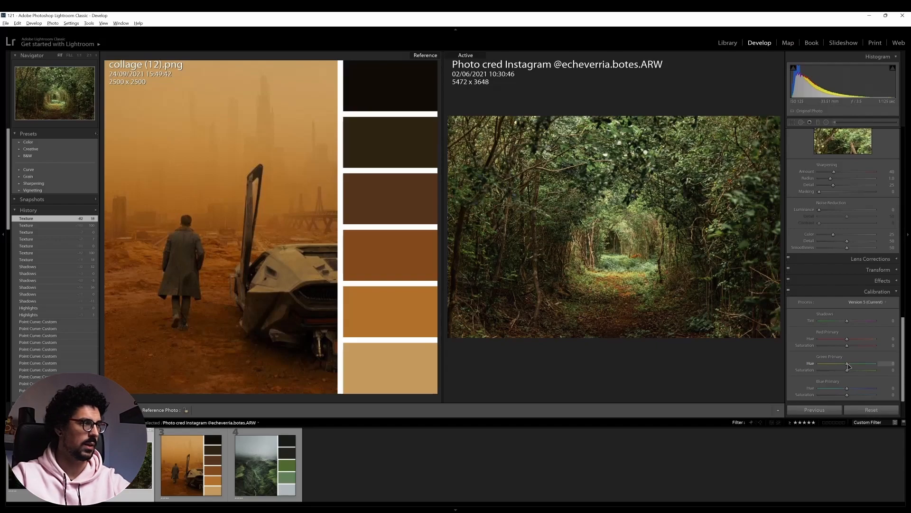
{"action": "left_click_drag", "start_coordinate": [848, 365], "coordinate": [862, 365]}
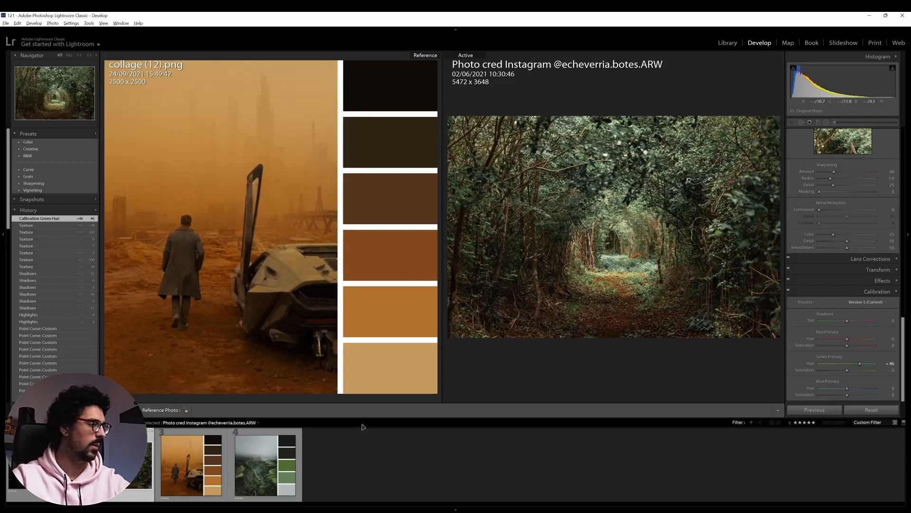
{"action": "left_click_drag", "start_coordinate": [265, 465], "coordinate": [255, 243]}
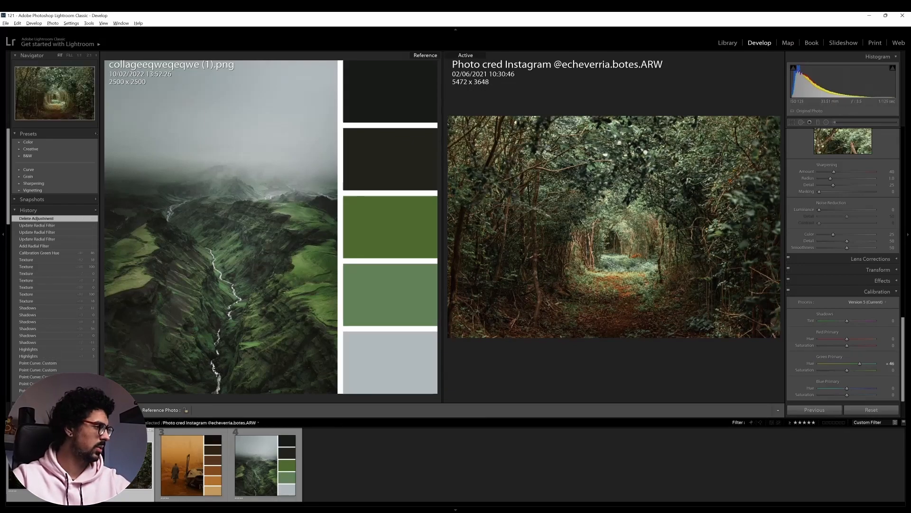
In single-photo view, draw a radial filter spanning most of the forest photo and reset its Highlights and Shadows to 0
{"action": "key", "text": "d"}
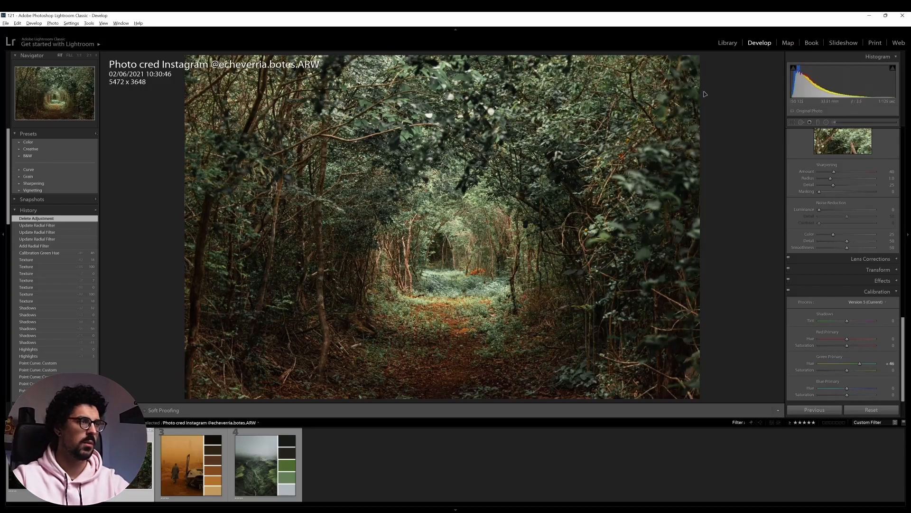
{"action": "key", "text": "shift+m"}
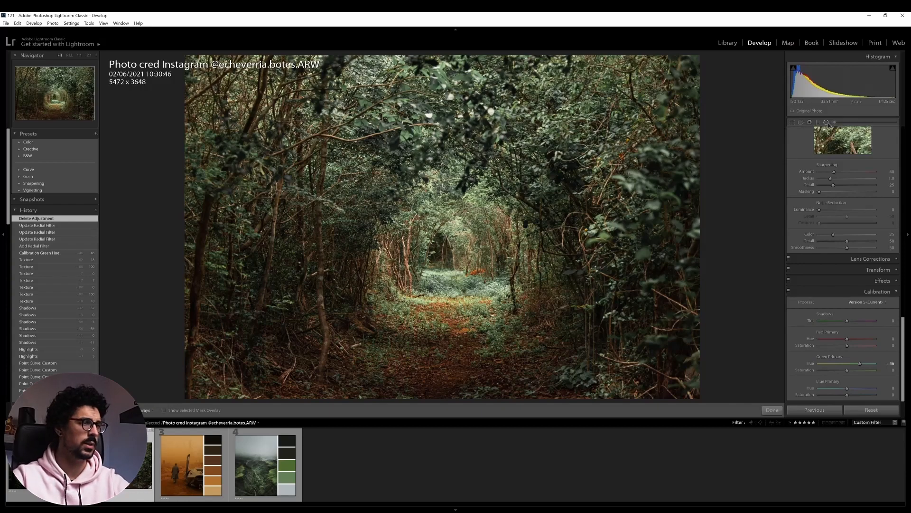
{"action": "left_click_drag", "start_coordinate": [346, 141], "coordinate": [439, 229]}
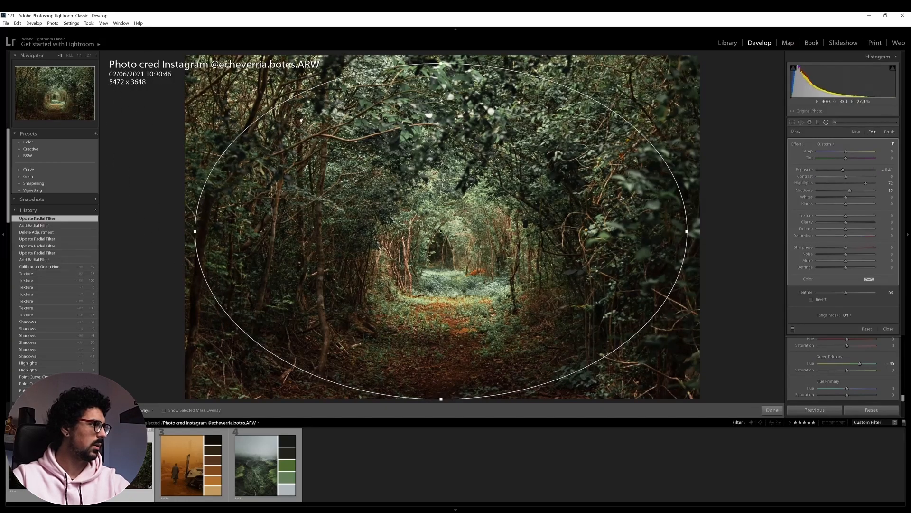
{"action": "left_click_drag", "start_coordinate": [195, 230], "coordinate": [193, 230]}
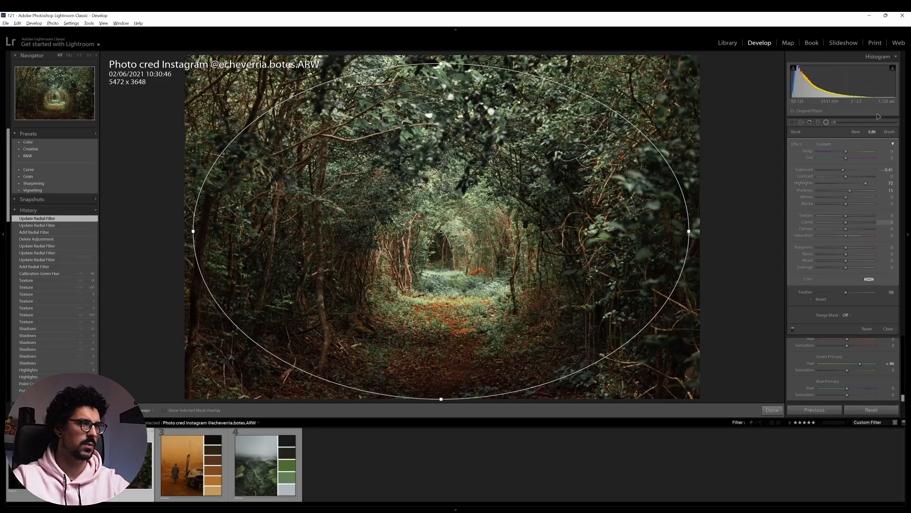
{"action": "double_click", "coordinate": [866, 183]}
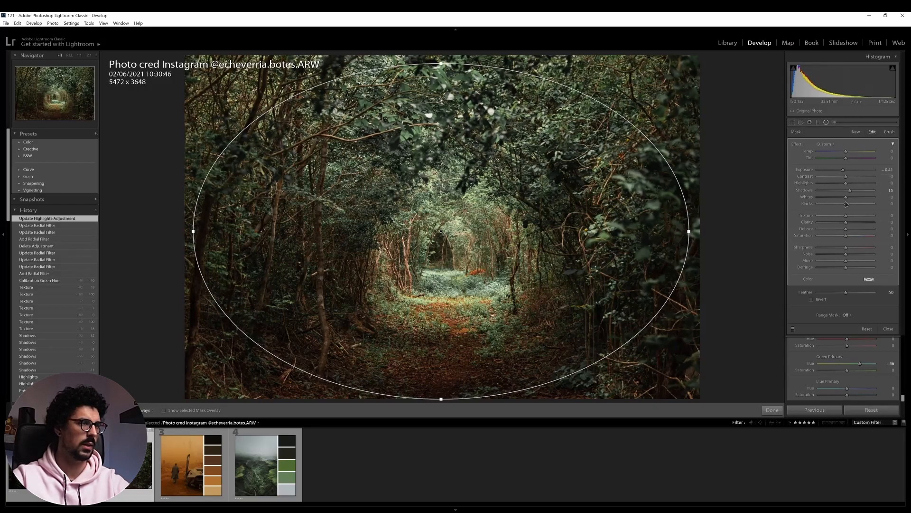
{"action": "double_click", "coordinate": [850, 191]}
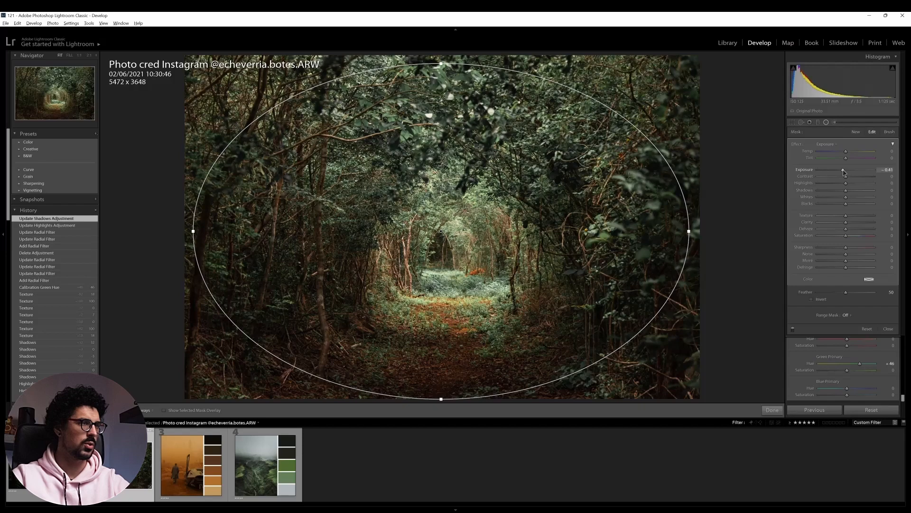
Lower the radial filter's Exposure to −0.62 and narrow its ellipse slightly around the forest path
{"action": "left_click_drag", "start_coordinate": [844, 171], "coordinate": [841, 172]}
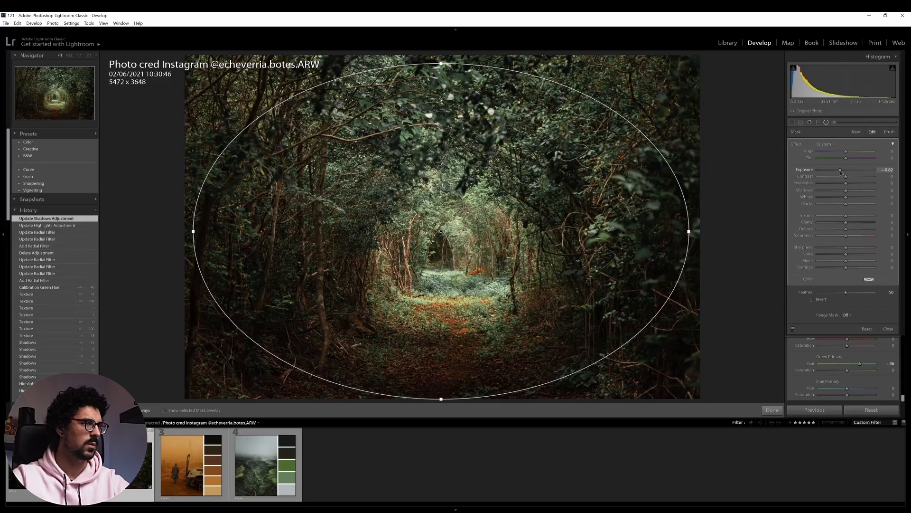
{"action": "left_click_drag", "start_coordinate": [689, 231], "coordinate": [668, 237]}
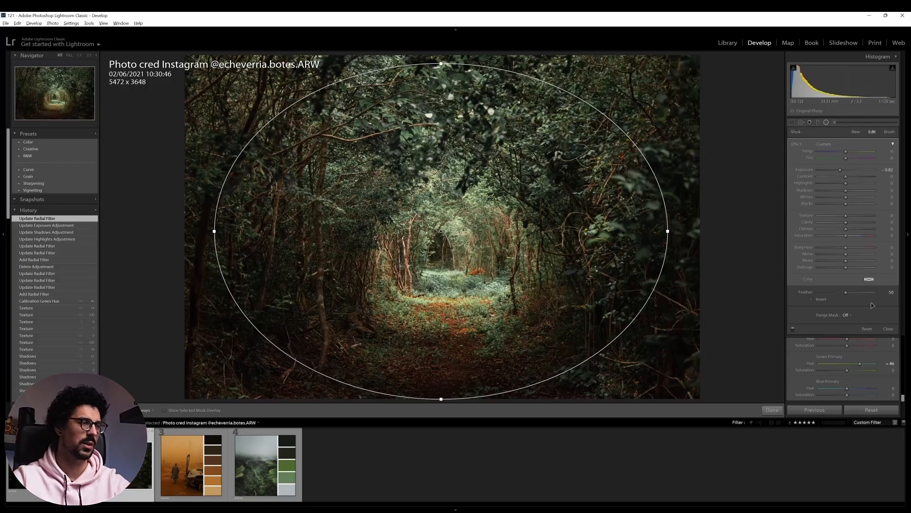
Test the radial filter's hard edge at Feather 0, set Feather to 70 and finish the filter
{"action": "left_click_drag", "start_coordinate": [846, 293], "coordinate": [817, 293]}
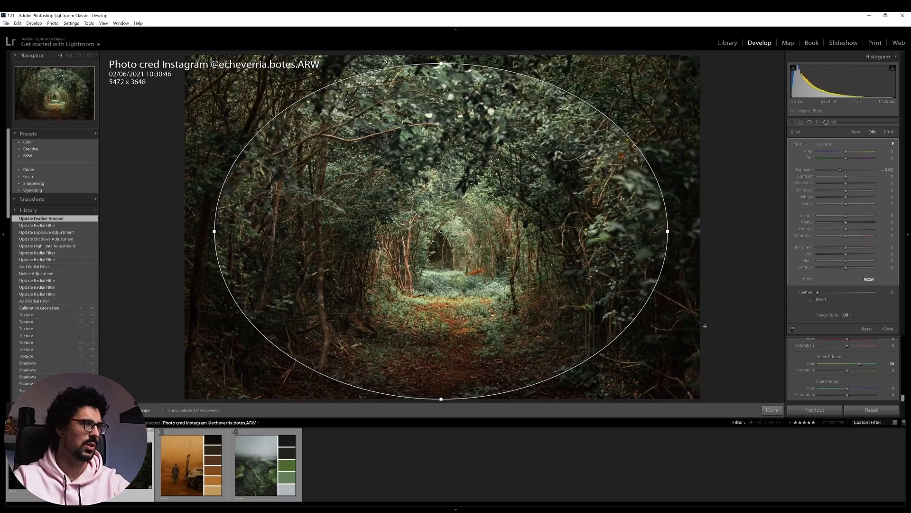
{"action": "left_click", "coordinate": [827, 122]}
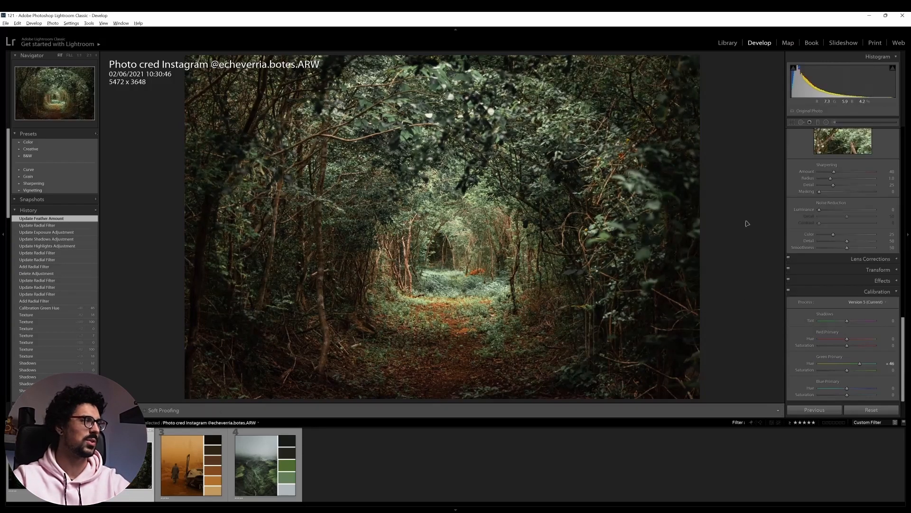
{"action": "left_click", "coordinate": [826, 122]}
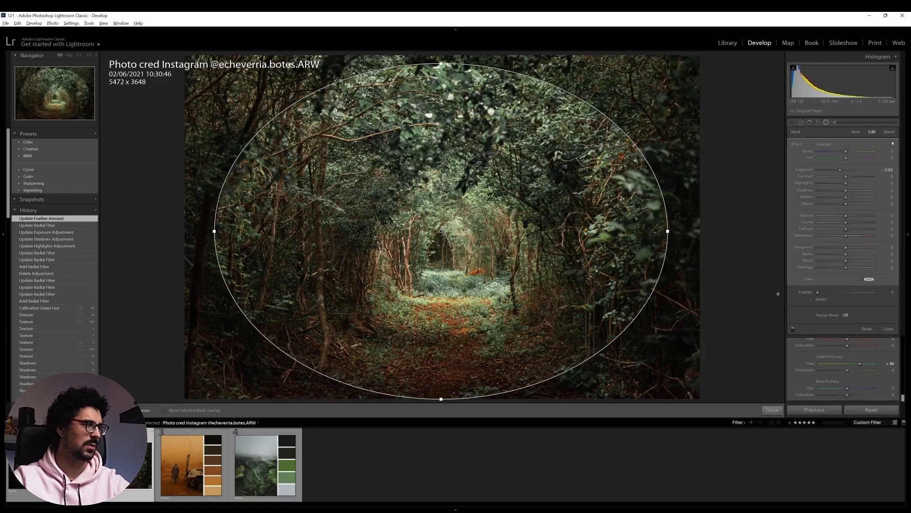
{"action": "left_click_drag", "start_coordinate": [818, 293], "coordinate": [859, 300]}
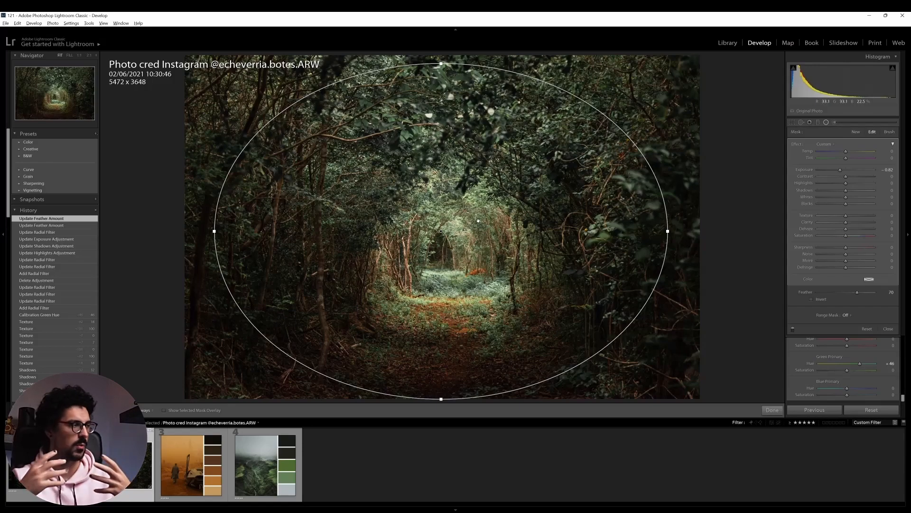
{"action": "key", "text": "Return"}
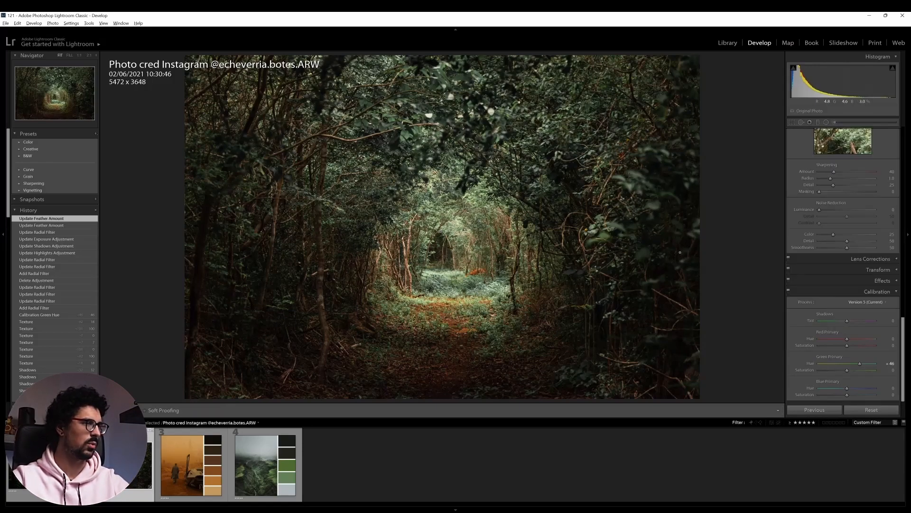
Inspect the forest tunnel at full size and raise the Sharpening Amount to 65
{"action": "scroll", "coordinate": [817, 264], "scroll_direction": "up", "scroll_amount": 3}
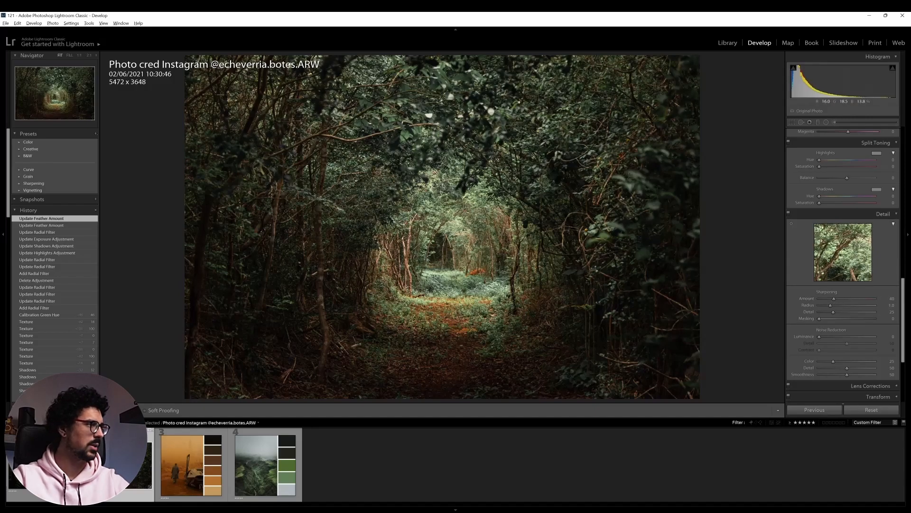
{"action": "left_click", "coordinate": [448, 209]}
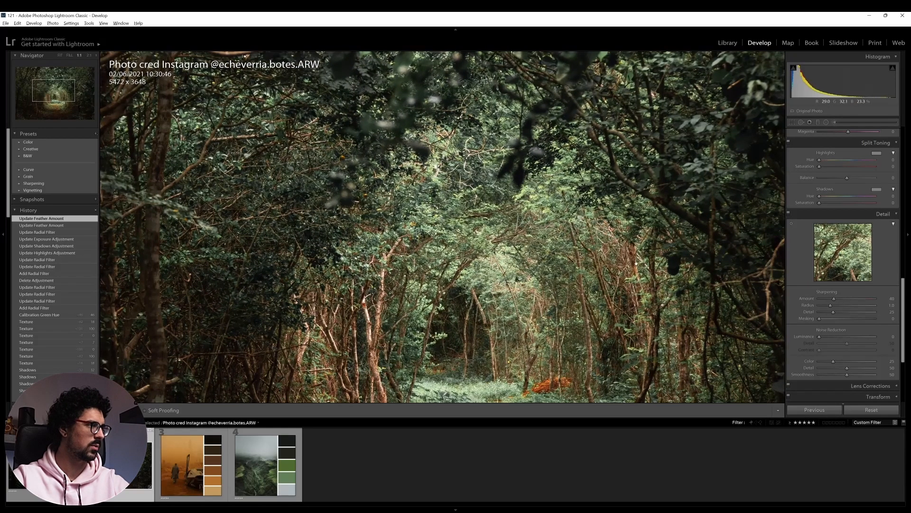
{"action": "left_click_drag", "start_coordinate": [834, 299], "coordinate": [847, 299]}
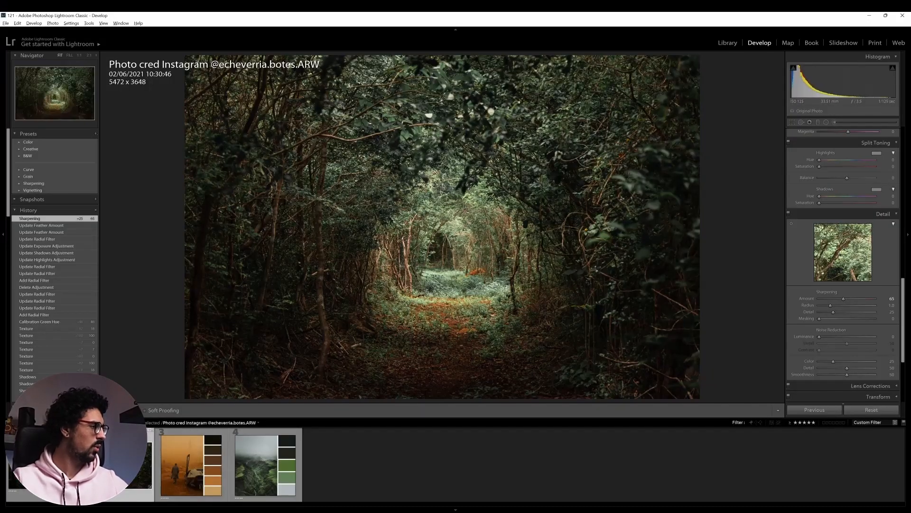
Examine the forest photo's foliage and path close up beside the green valley reference collage
{"action": "key", "text": "shift+r"}
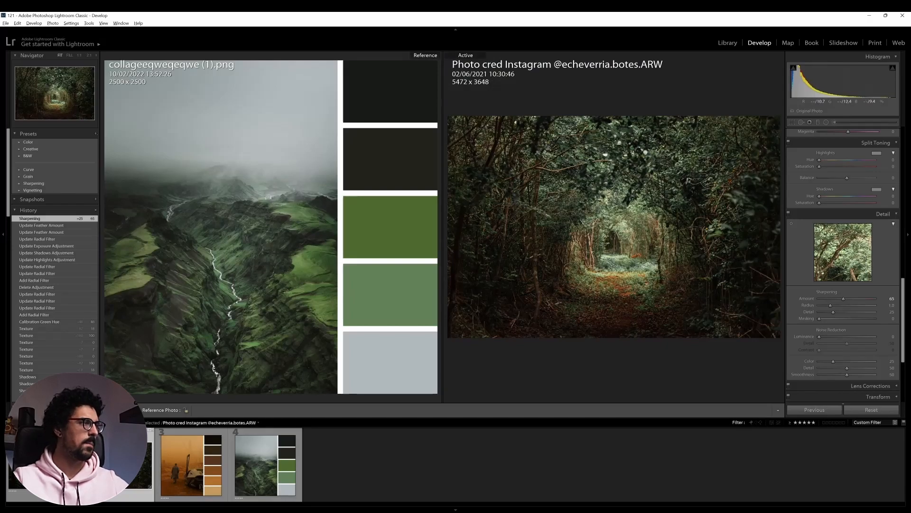
{"action": "left_click", "coordinate": [591, 207]}
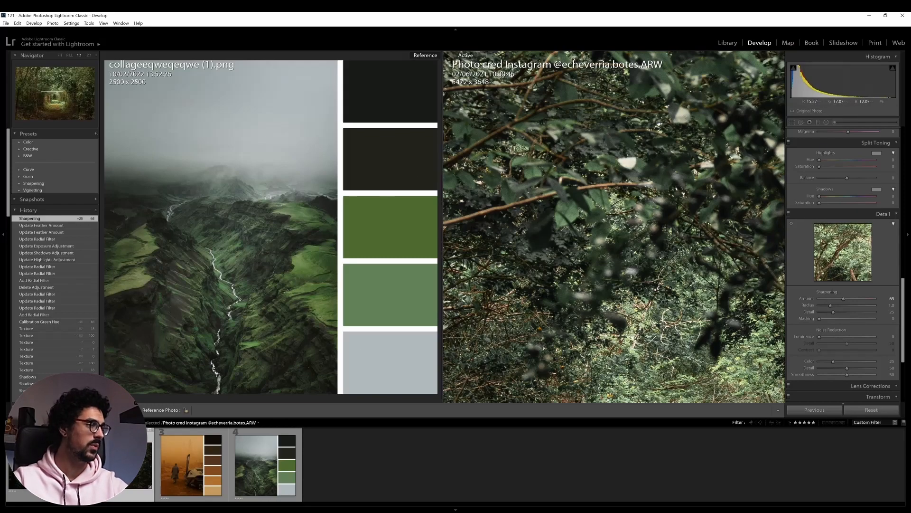
{"action": "left_click_drag", "start_coordinate": [621, 339], "coordinate": [576, 206]}
{"action": "left_click_drag", "start_coordinate": [617, 320], "coordinate": [608, 276]}
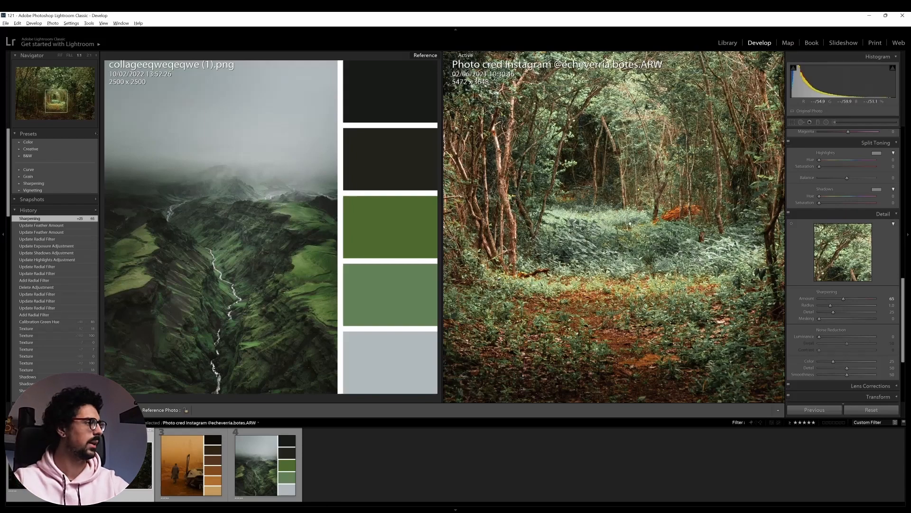
{"action": "left_click", "coordinate": [256, 184]}
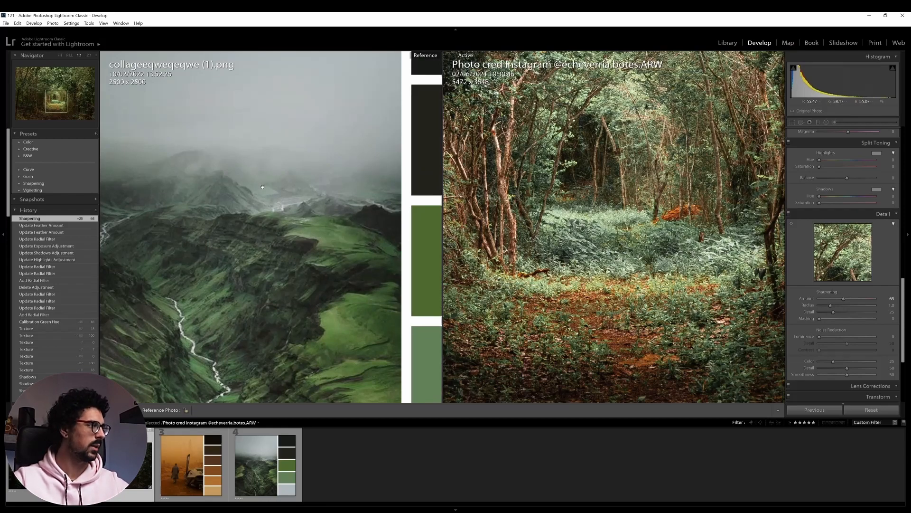
Compare the whole forest photo with the orange desert collage as reference, and with its own unedited version
{"action": "left_click_drag", "start_coordinate": [190, 461], "coordinate": [251, 270]}
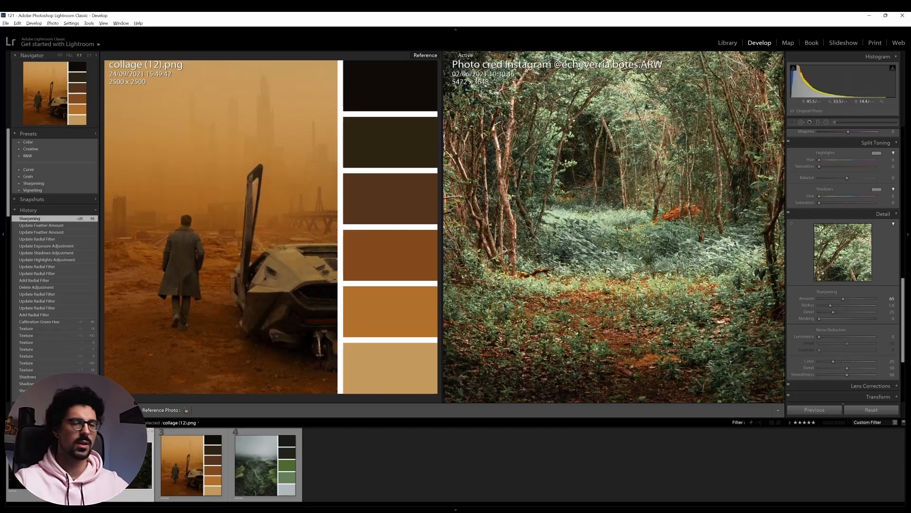
{"action": "left_click", "coordinate": [662, 248]}
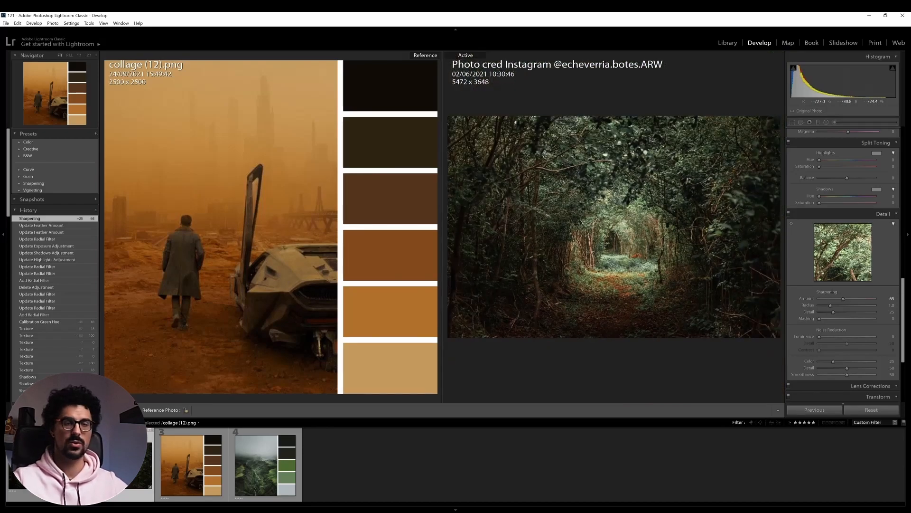
{"action": "key", "text": "shift+r"}
{"action": "key", "text": "backslash"}
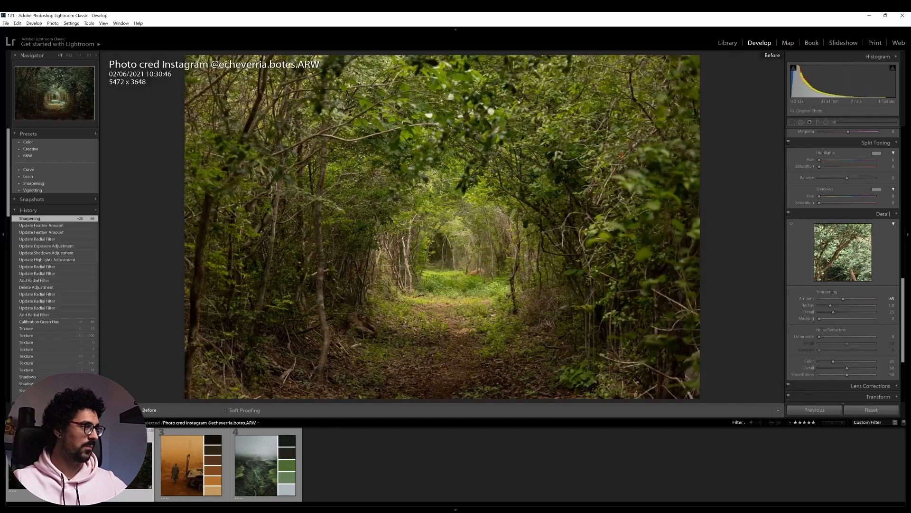
{"action": "key", "text": "backslash"}
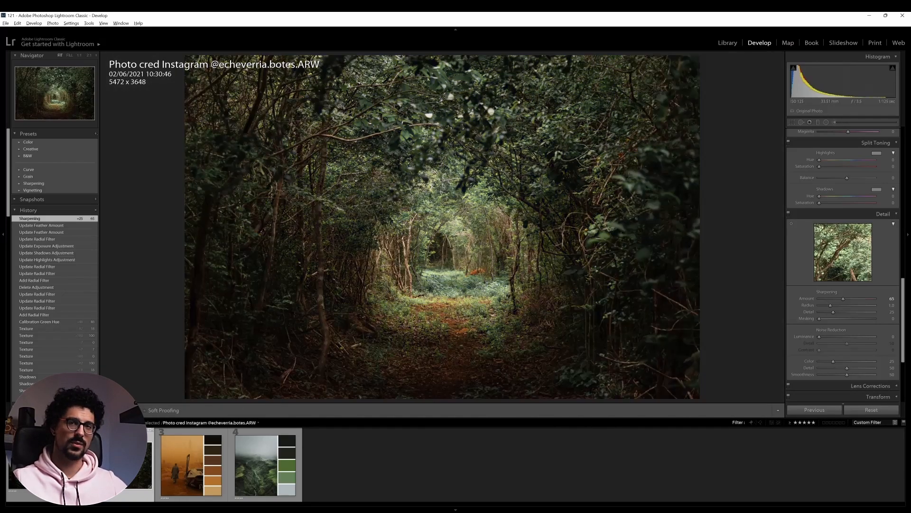
Copy all of the forest photo's develop settings, with every category checked
{"action": "scroll", "coordinate": [857, 305], "scroll_direction": "down", "scroll_amount": 5}
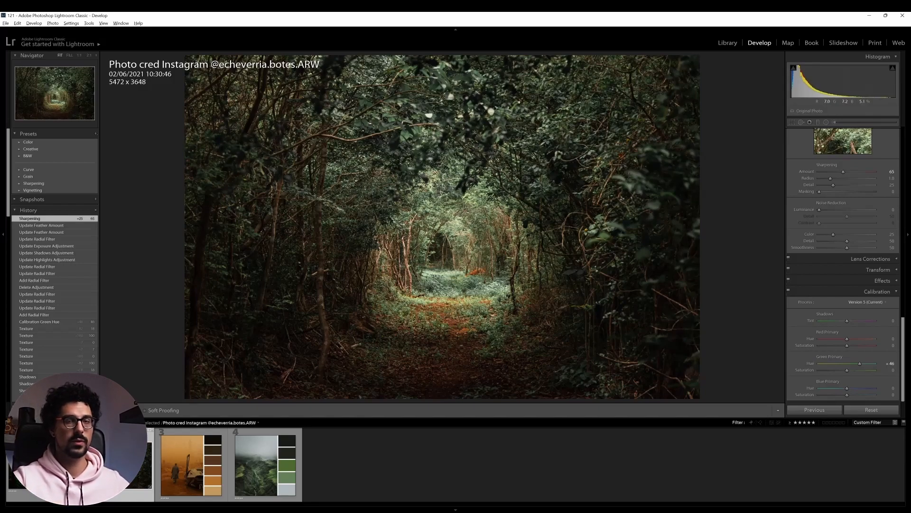
{"action": "left_click", "coordinate": [71, 23]}
{"action": "left_click", "coordinate": [102, 71]}
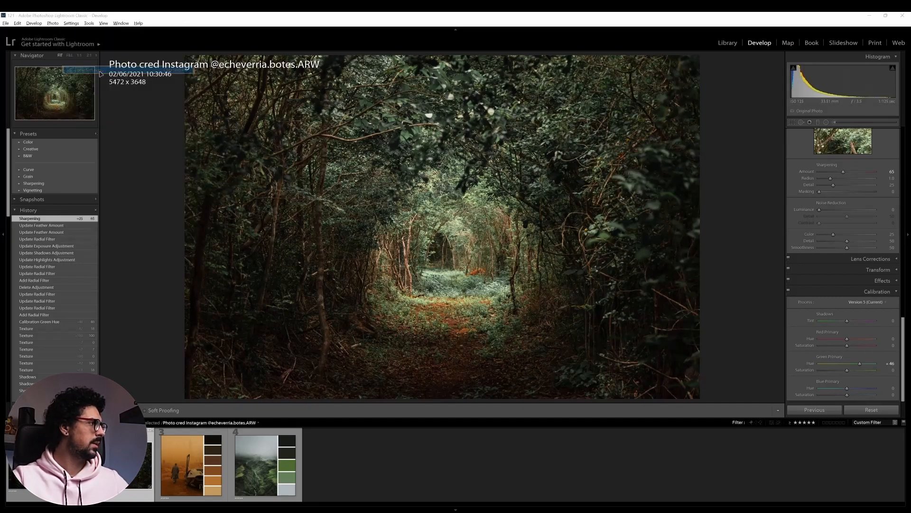
{"action": "left_click", "coordinate": [327, 344]}
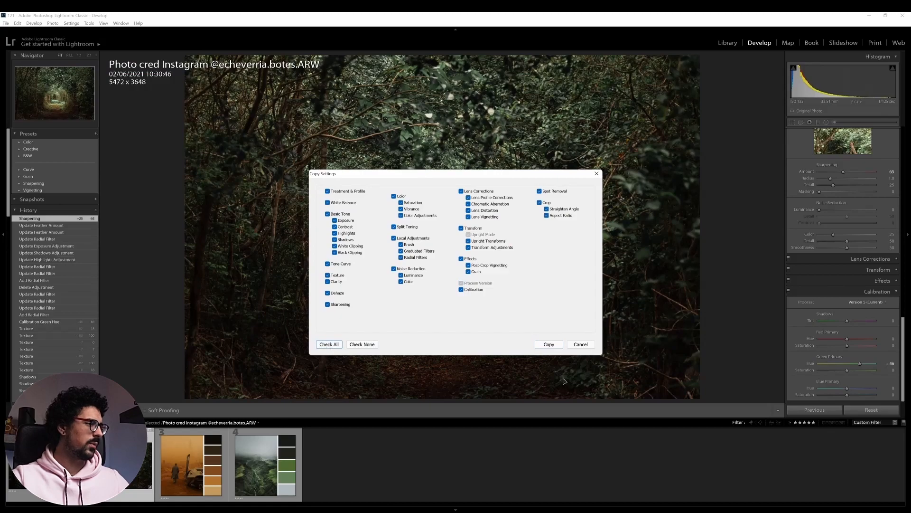
{"action": "left_click", "coordinate": [549, 344]}
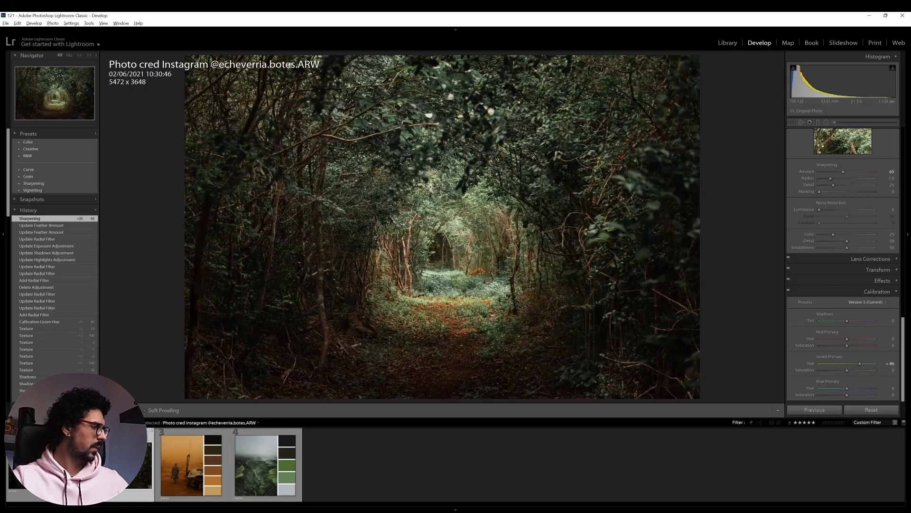
Select the courtyard pool photo IMG_7822.CR2 and paste the copied develop settings onto it
{"action": "left_click", "coordinate": [44, 465]}
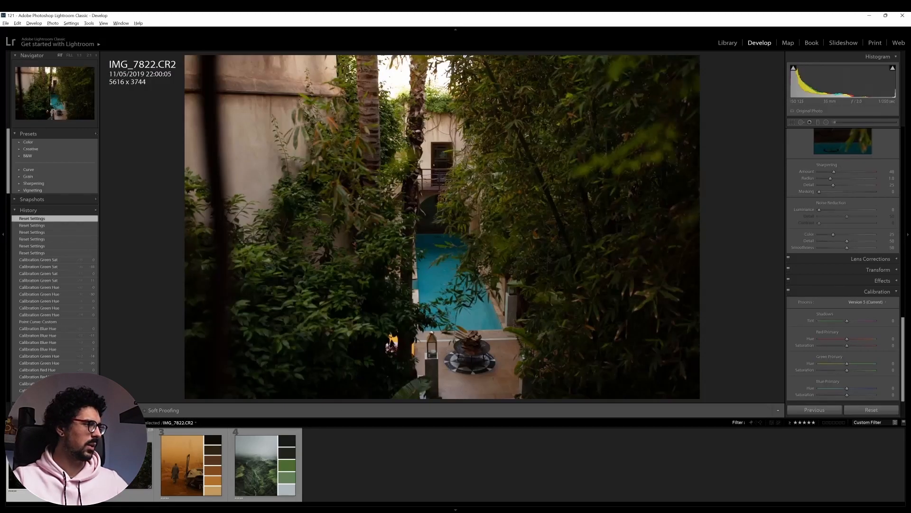
{"action": "left_click", "coordinate": [70, 24]}
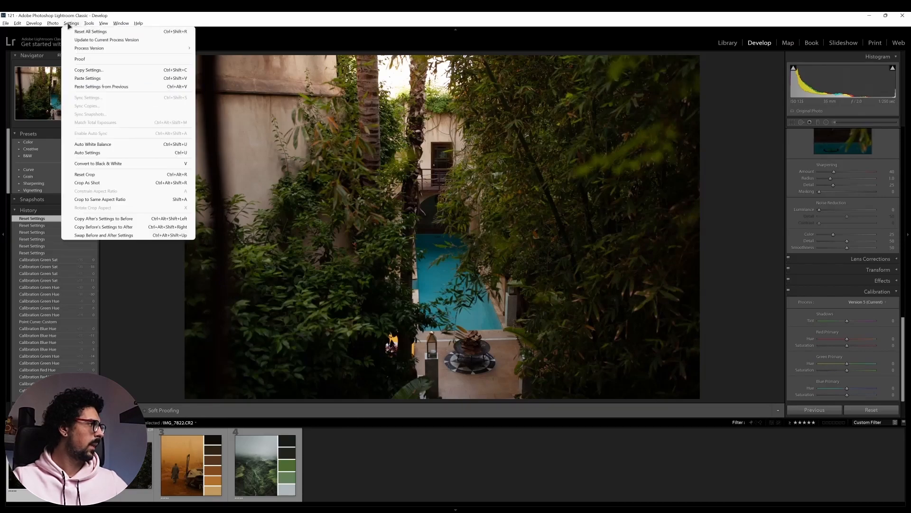
{"action": "left_click", "coordinate": [88, 79]}
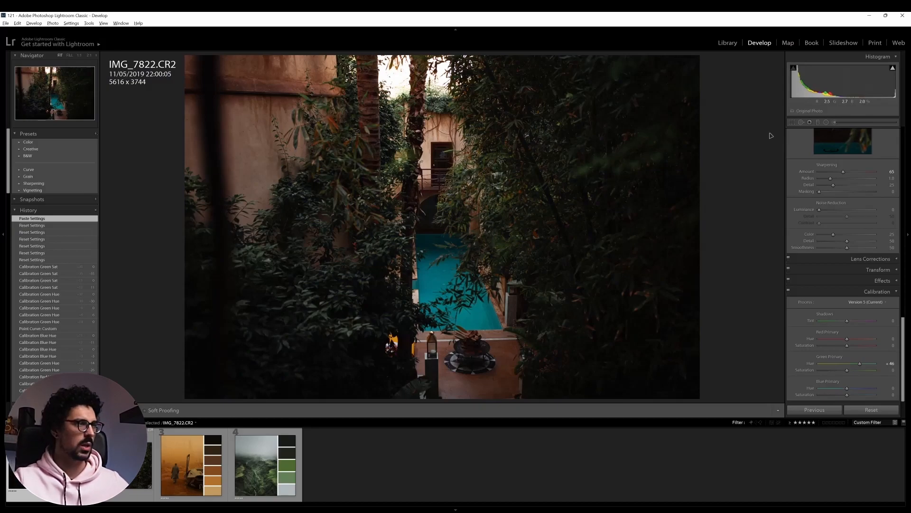
Disable the pasted radial filters on the courtyard pool photo and close the radial filter tool
{"action": "left_click", "coordinate": [827, 122]}
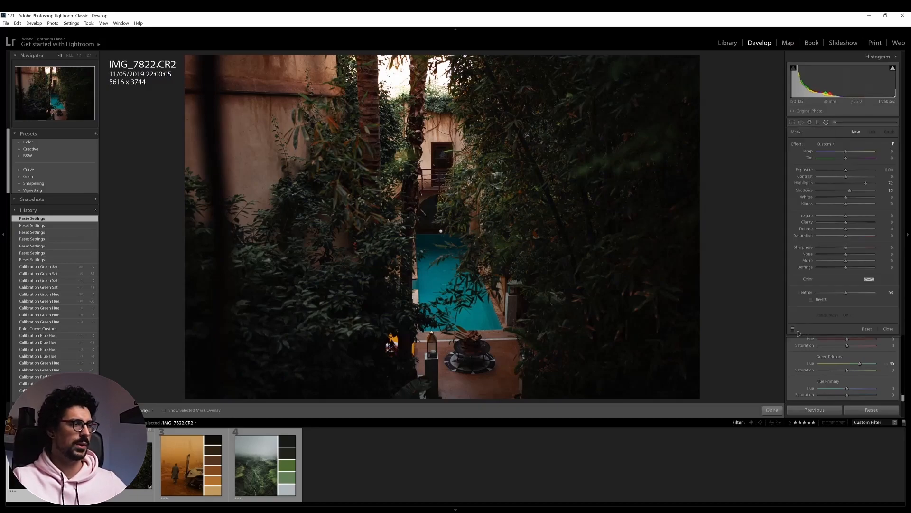
{"action": "left_click", "coordinate": [792, 329]}
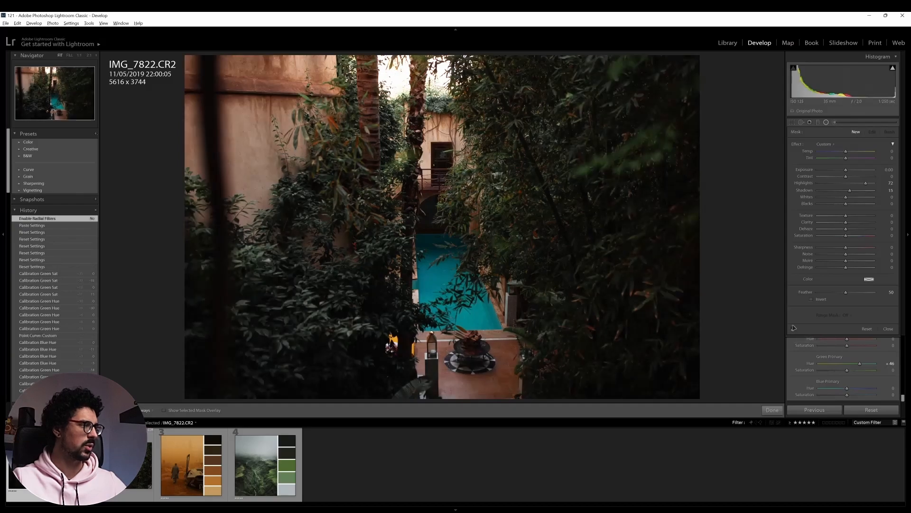
{"action": "left_click", "coordinate": [826, 122]}
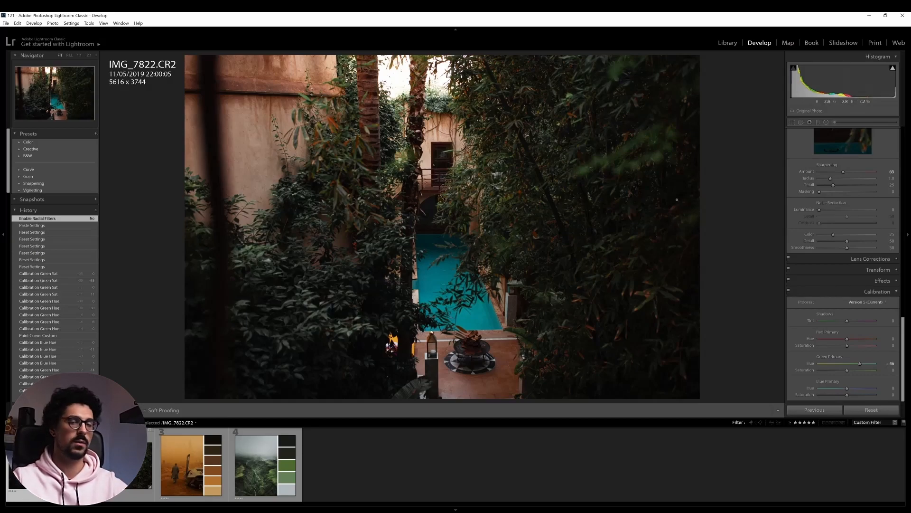
Set the pool photo's Whites to +66, Highlights to −28 and Shadows to +91, and lower the tone curve's black point
{"action": "scroll", "coordinate": [850, 275], "scroll_direction": "up", "scroll_amount": 10}
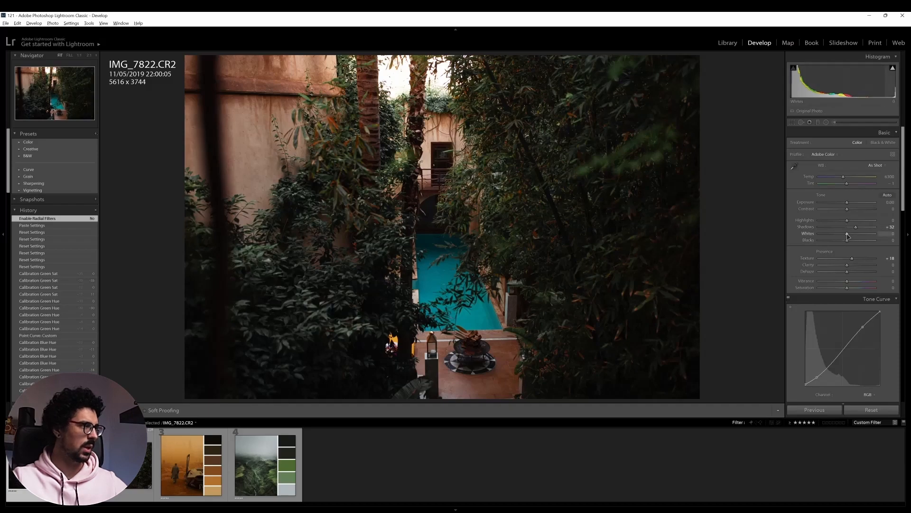
{"action": "mouse_move", "coordinate": [847, 236]}
{"action": "left_mouse_down"}
{"action": "mouse_move", "coordinate": [870, 236]}
{"action": "mouse_move", "coordinate": [839, 223]}
{"action": "left_mouse_up"}
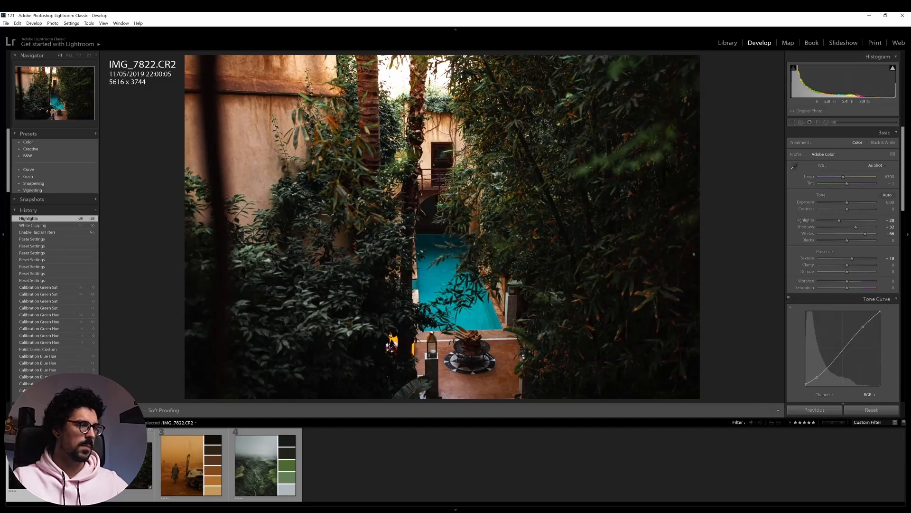
{"action": "left_click_drag", "start_coordinate": [856, 226], "coordinate": [874, 228]}
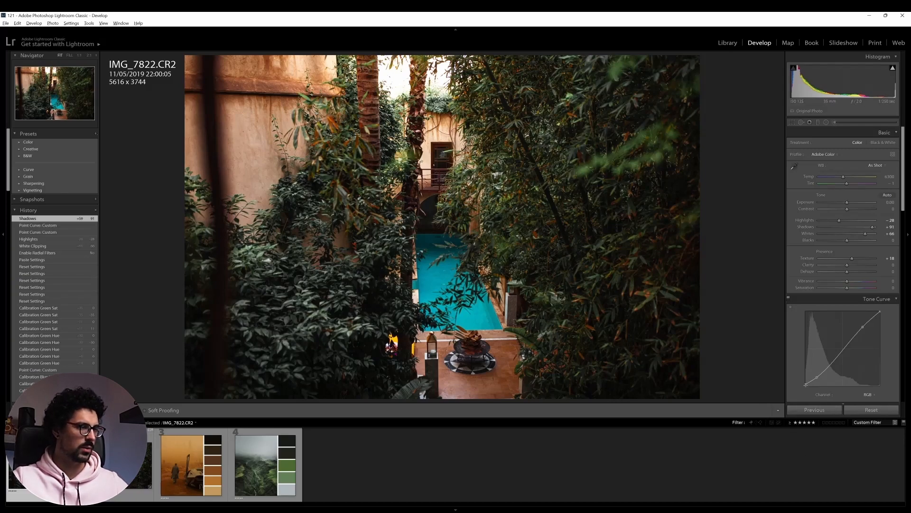
{"action": "left_click_drag", "start_coordinate": [806, 384], "coordinate": [802, 391]}
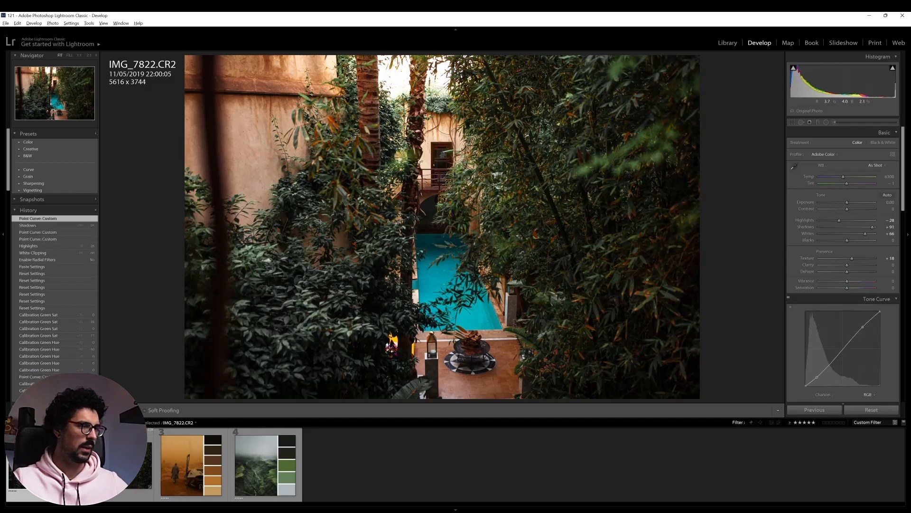
Reduce the pool photo's Orange saturation to +27 and compare the result with the unedited version
{"action": "scroll", "coordinate": [837, 224], "scroll_direction": "down", "scroll_amount": 10}
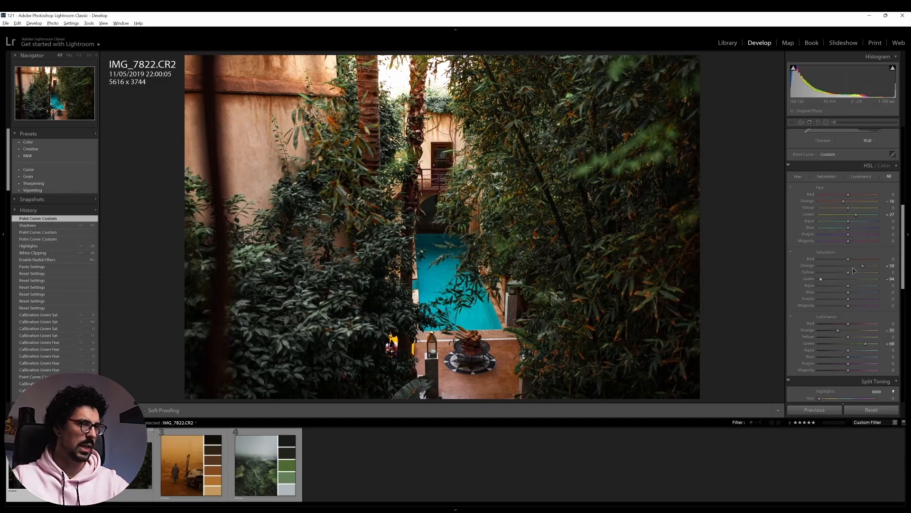
{"action": "left_click_drag", "start_coordinate": [863, 266], "coordinate": [852, 270]}
{"action": "key", "text": "backslash"}
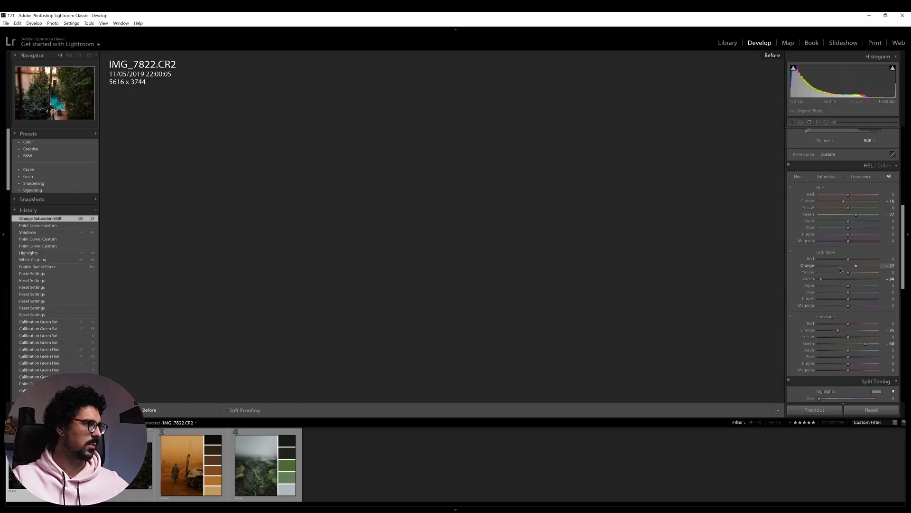
{"action": "key", "text": "backslash"}
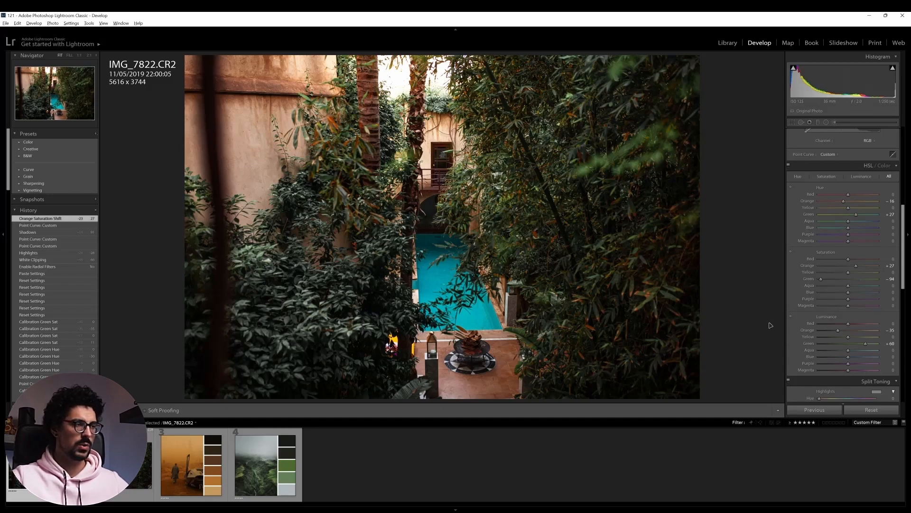
Brighten the turquoise pool water with targeted luminance adjustment, setting Aqua luminance to +23 and Blue luminance to +34
{"action": "left_click", "coordinate": [791, 317]}
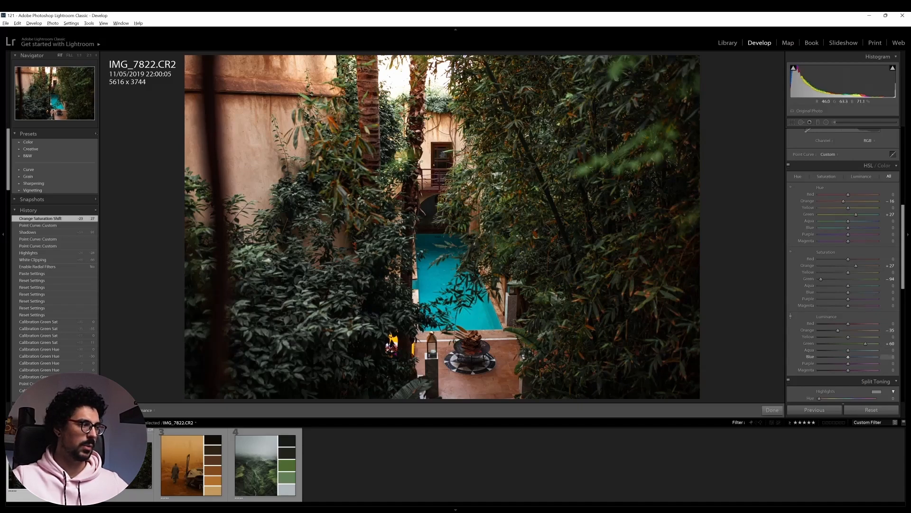
{"action": "left_click_drag", "start_coordinate": [477, 320], "coordinate": [478, 304]}
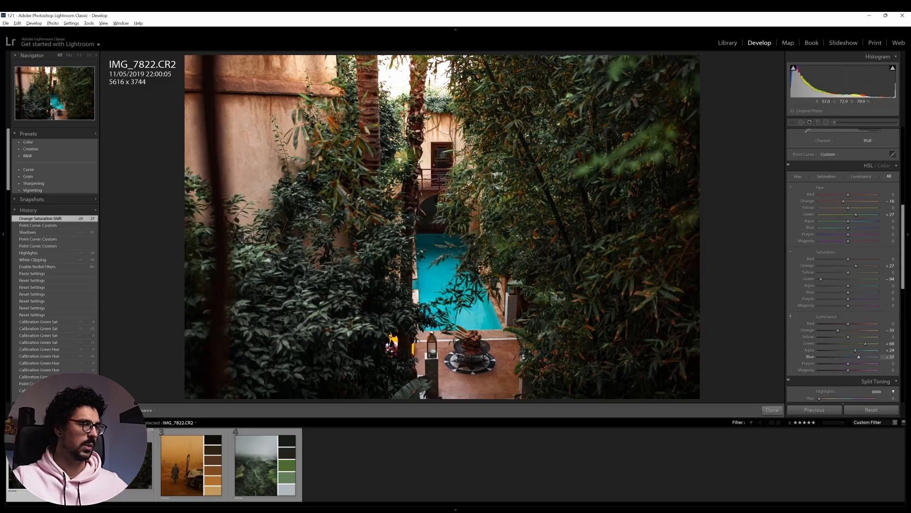
{"action": "left_click_drag", "start_coordinate": [478, 305], "coordinate": [478, 308]}
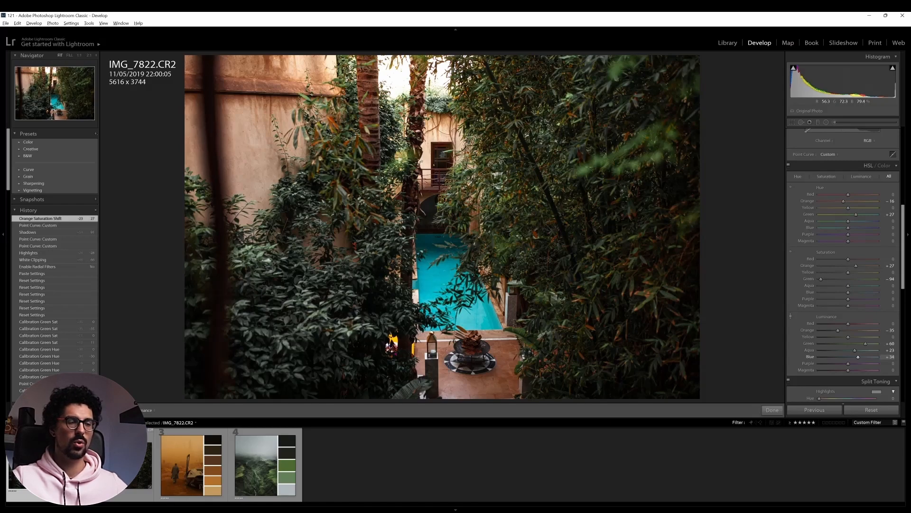
{"action": "left_click_drag", "start_coordinate": [478, 309], "coordinate": [467, 316]}
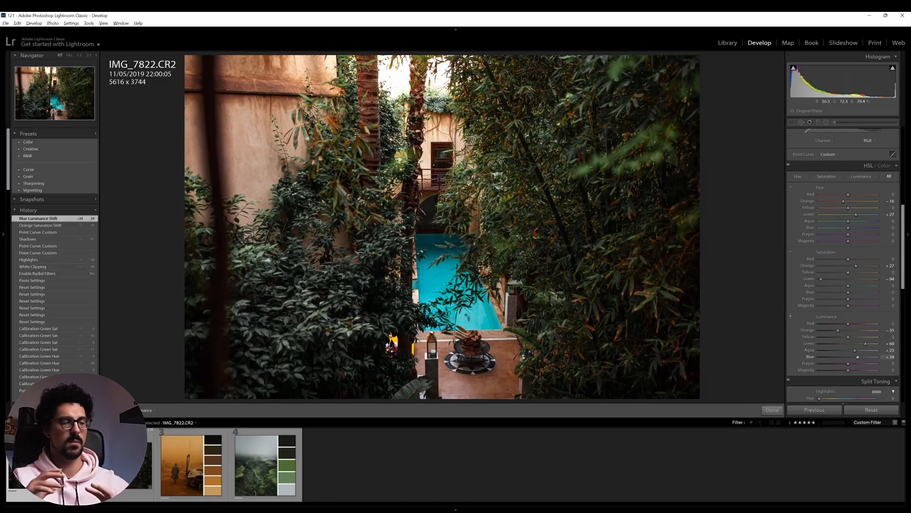
Reduce the pool water's saturation to Aqua −22 and Blue −26 with targeted adjustment, and compare with the unedited photo
{"action": "left_click", "coordinate": [791, 253]}
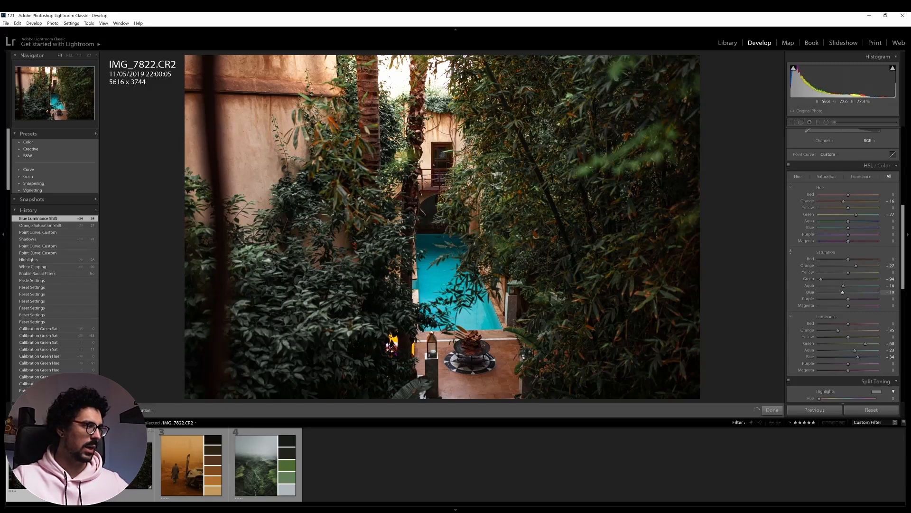
{"action": "left_click_drag", "start_coordinate": [429, 291], "coordinate": [429, 297]}
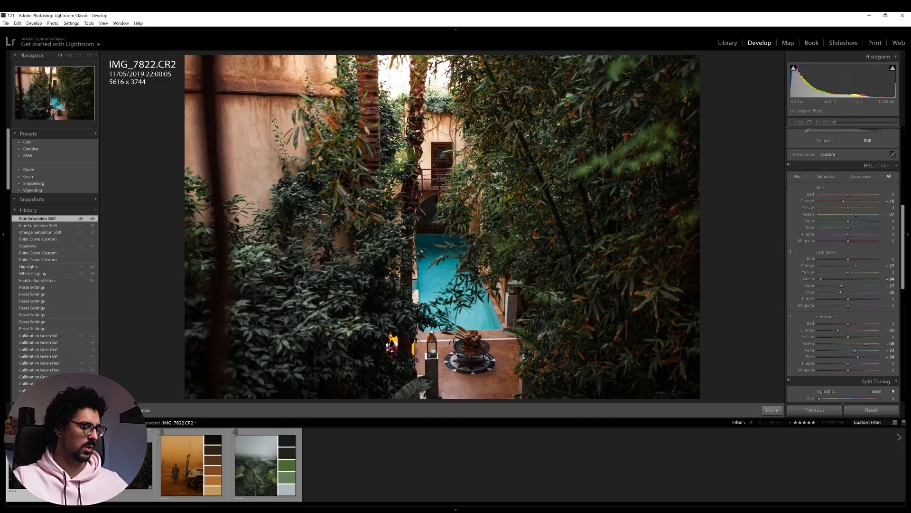
{"action": "key", "text": "backslash"}
{"action": "key", "text": "backslash"}
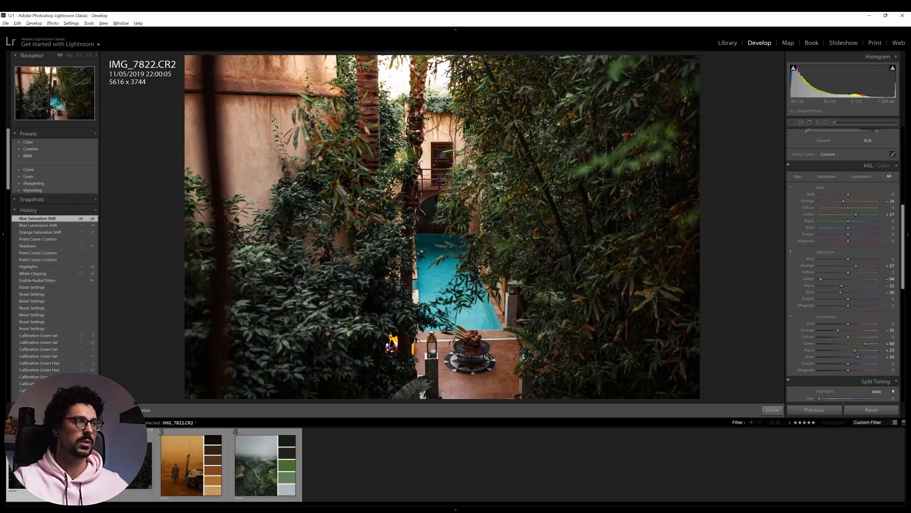
Re-enable the pool photo's radial filters, set the large central vignette filter's Exposure to −0.41, and compare with the unedited photo
{"action": "left_click", "coordinate": [827, 123]}
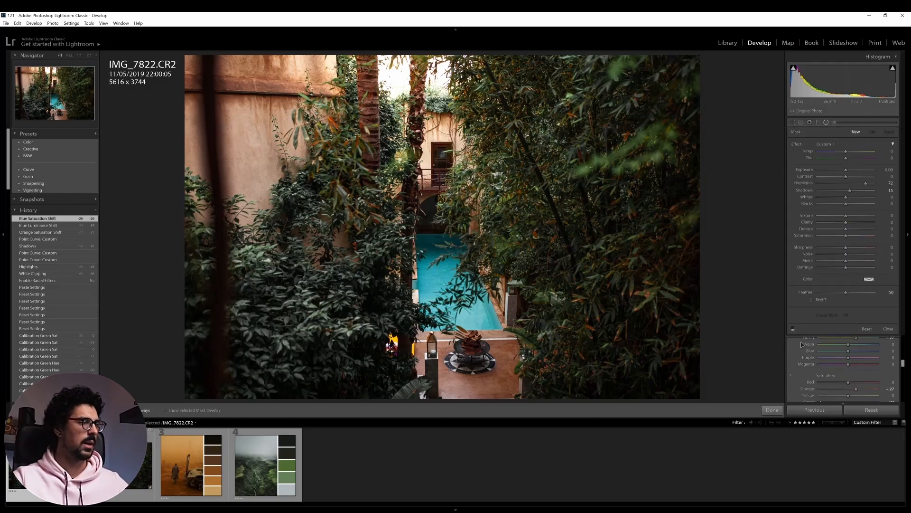
{"action": "left_click", "coordinate": [793, 329]}
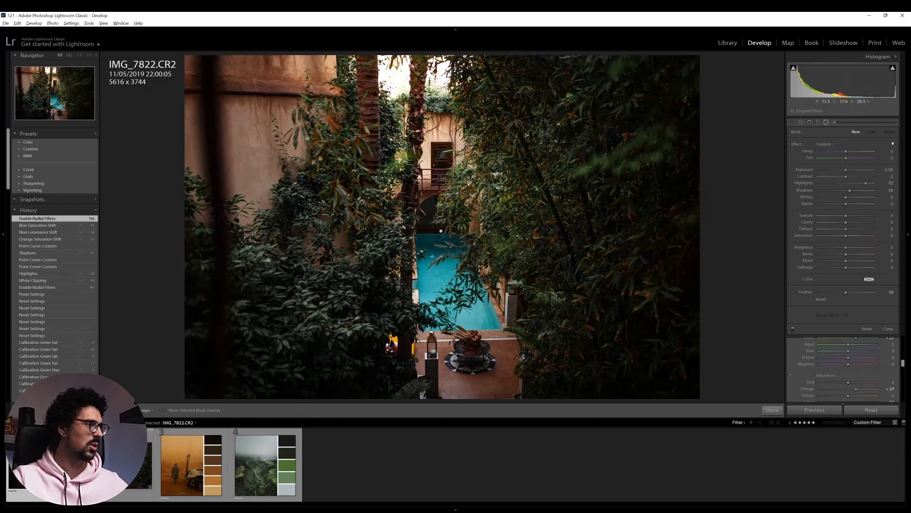
{"action": "left_click_drag", "start_coordinate": [441, 231], "coordinate": [667, 398]}
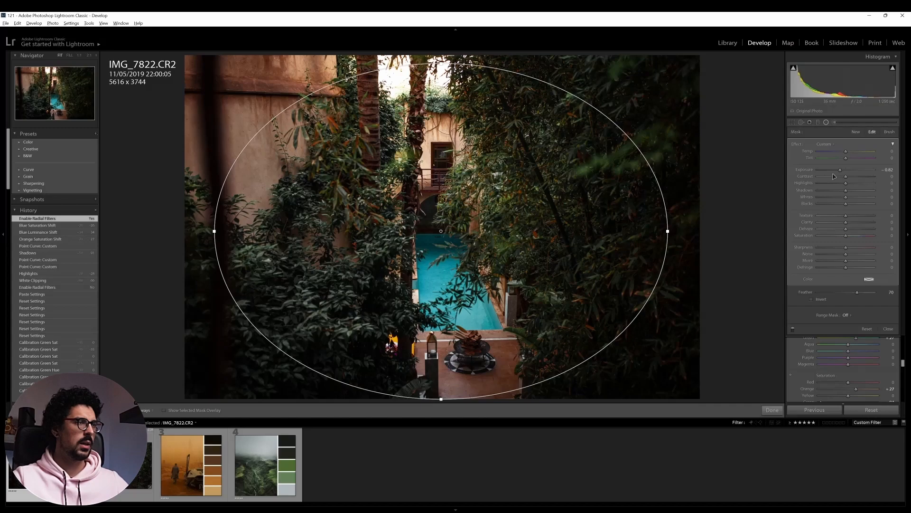
{"action": "left_click_drag", "start_coordinate": [841, 171], "coordinate": [843, 172]}
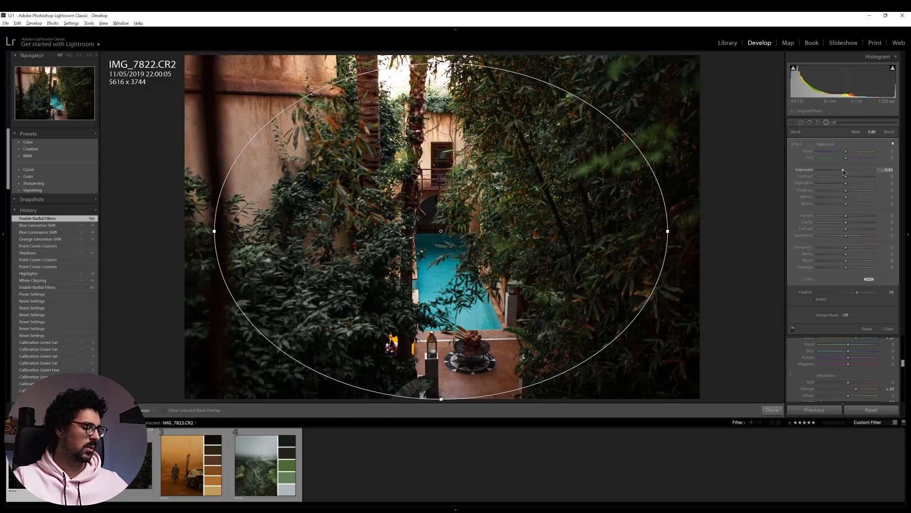
{"action": "left_click", "coordinate": [826, 122]}
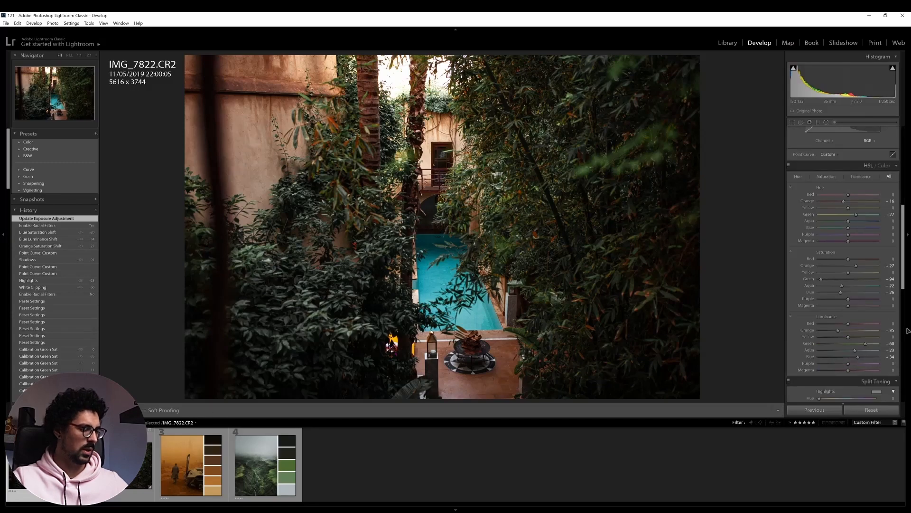
{"action": "key", "text": "backslash"}
{"action": "key", "text": "backslash"}
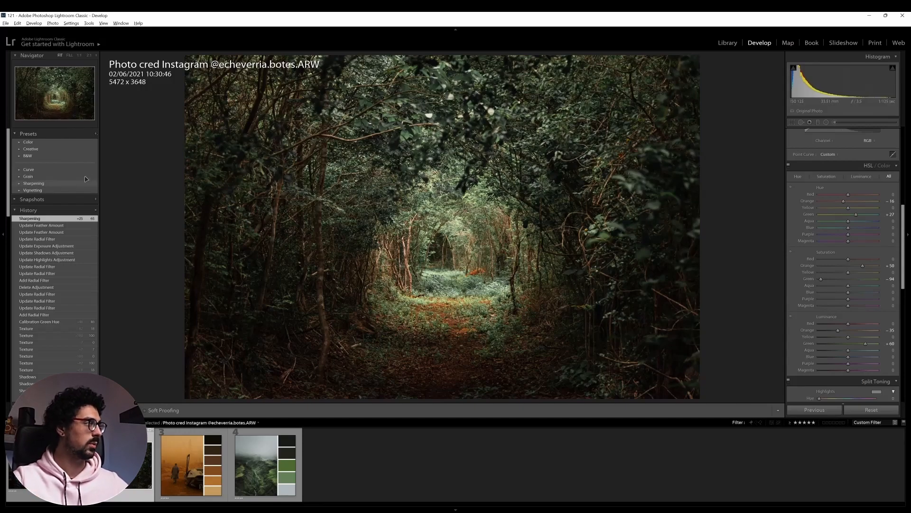
Create a develop preset named Moody Greens from the forest photo in User Presets, excluding Graduated Filters and Radial Filters
{"action": "left_click", "coordinate": [96, 133]}
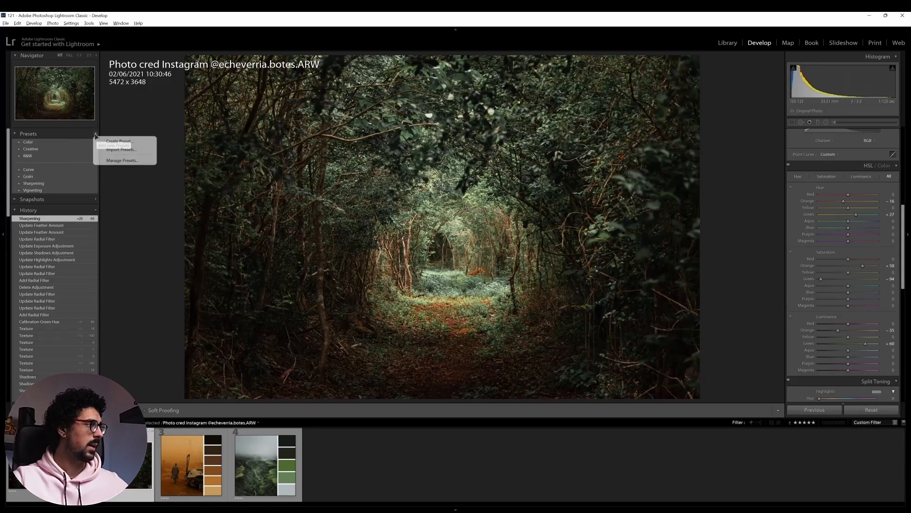
{"action": "left_click", "coordinate": [115, 142]}
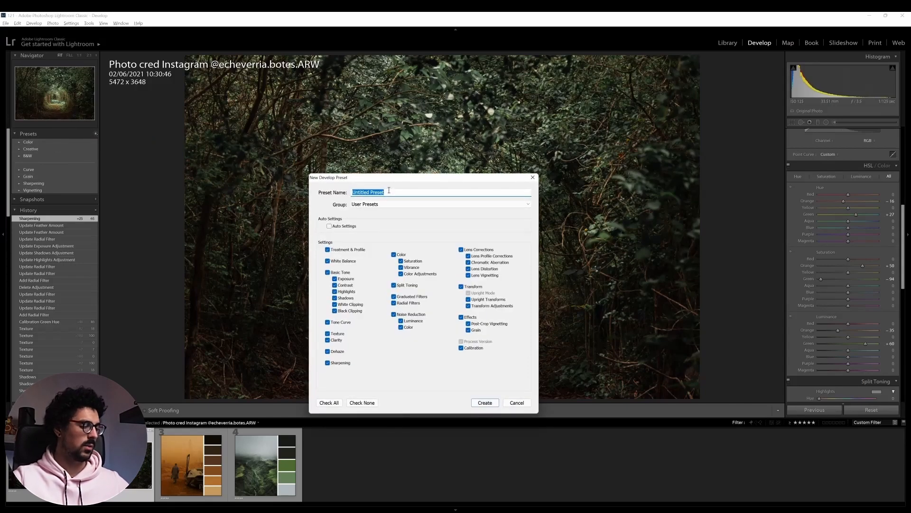
{"action": "type", "text": "Mood"}
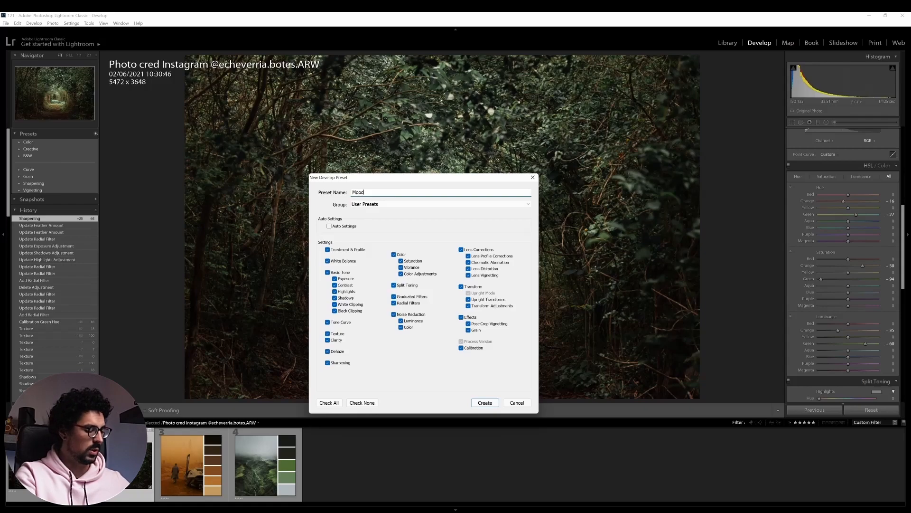
{"action": "type", "text": "y Greens"}
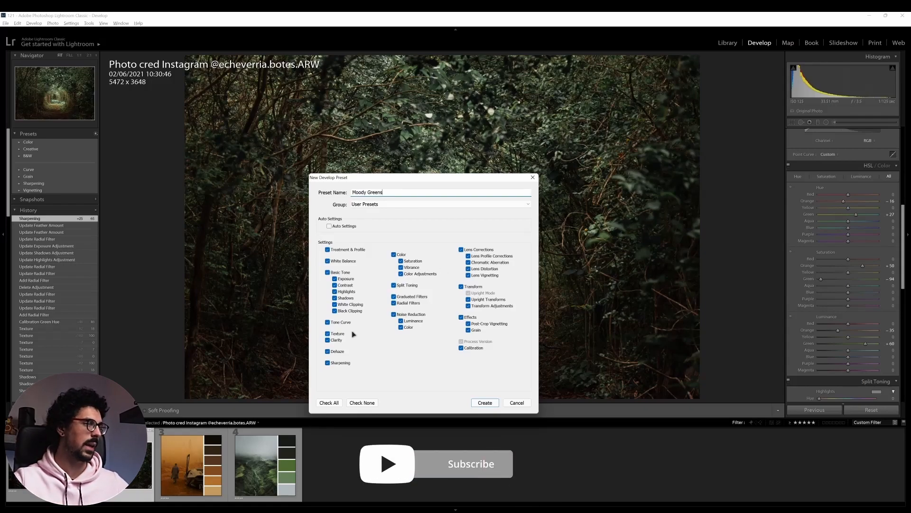
{"action": "left_click", "coordinate": [393, 296]}
{"action": "left_click", "coordinate": [393, 303]}
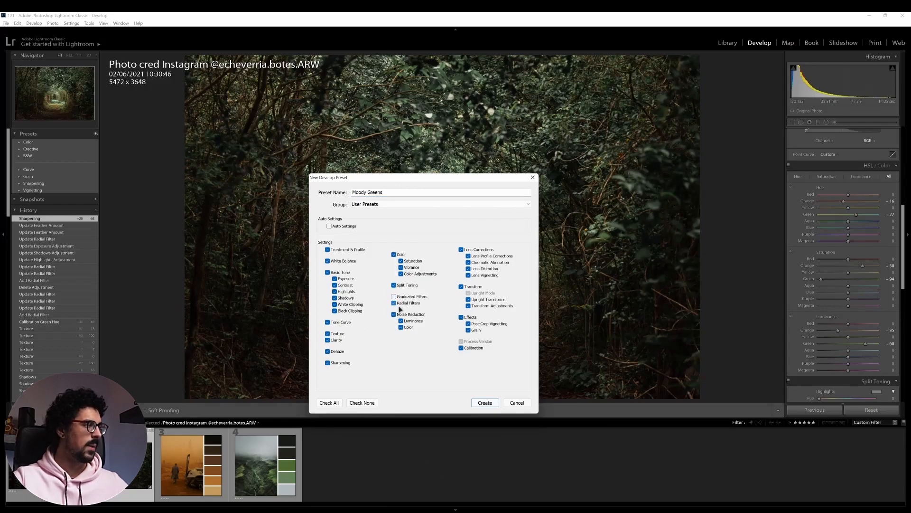
{"action": "left_click", "coordinate": [484, 403]}
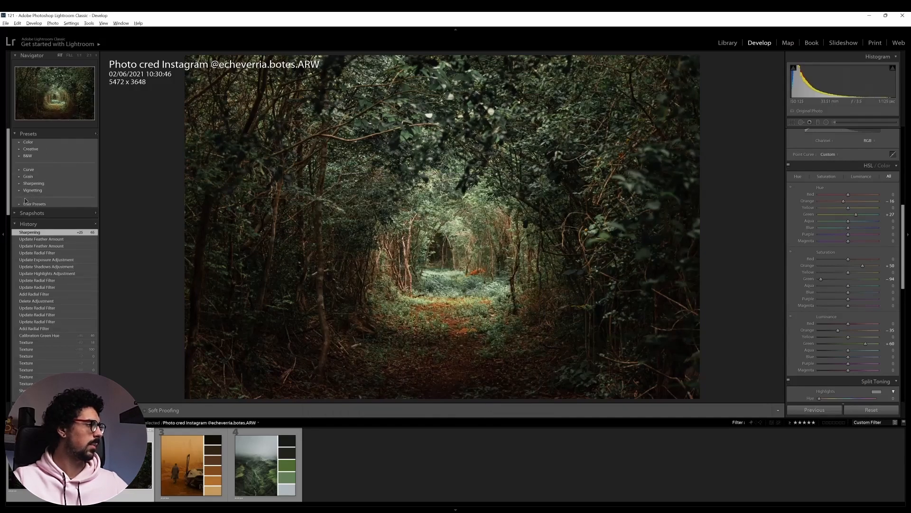
Reset the forest photo's develop settings and apply the Moody Greens preset from User Presets
{"action": "left_click", "coordinate": [19, 205]}
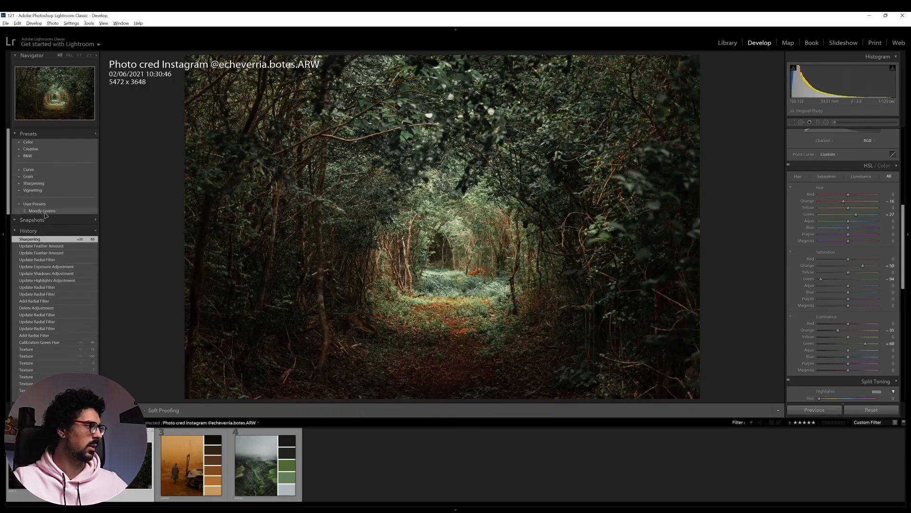
{"action": "left_click", "coordinate": [872, 410]}
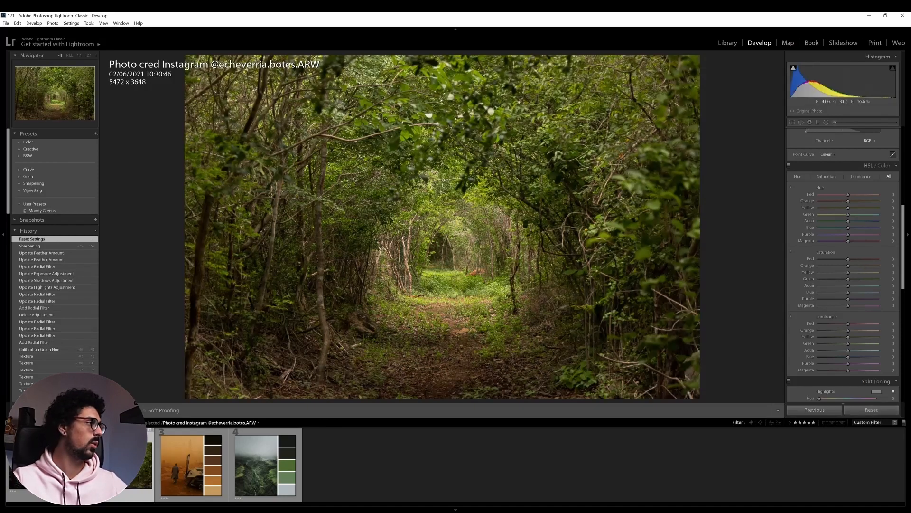
{"action": "left_click", "coordinate": [49, 212]}
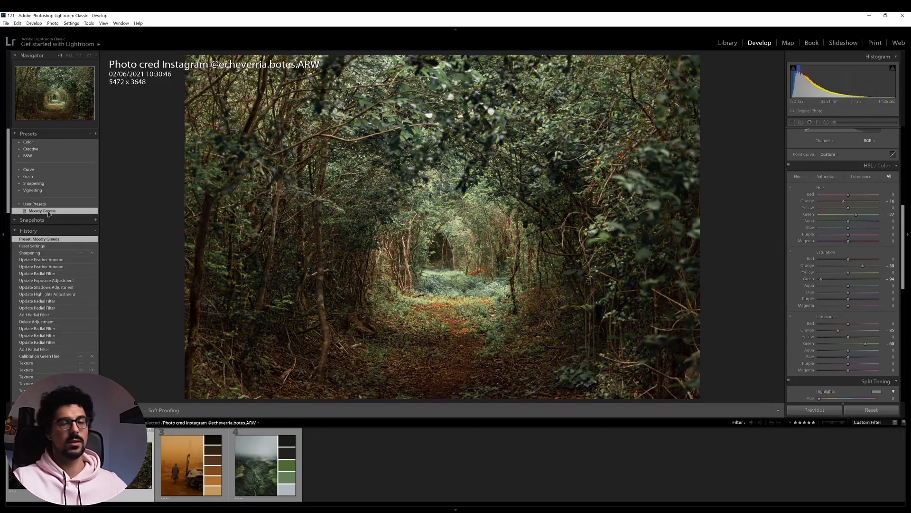